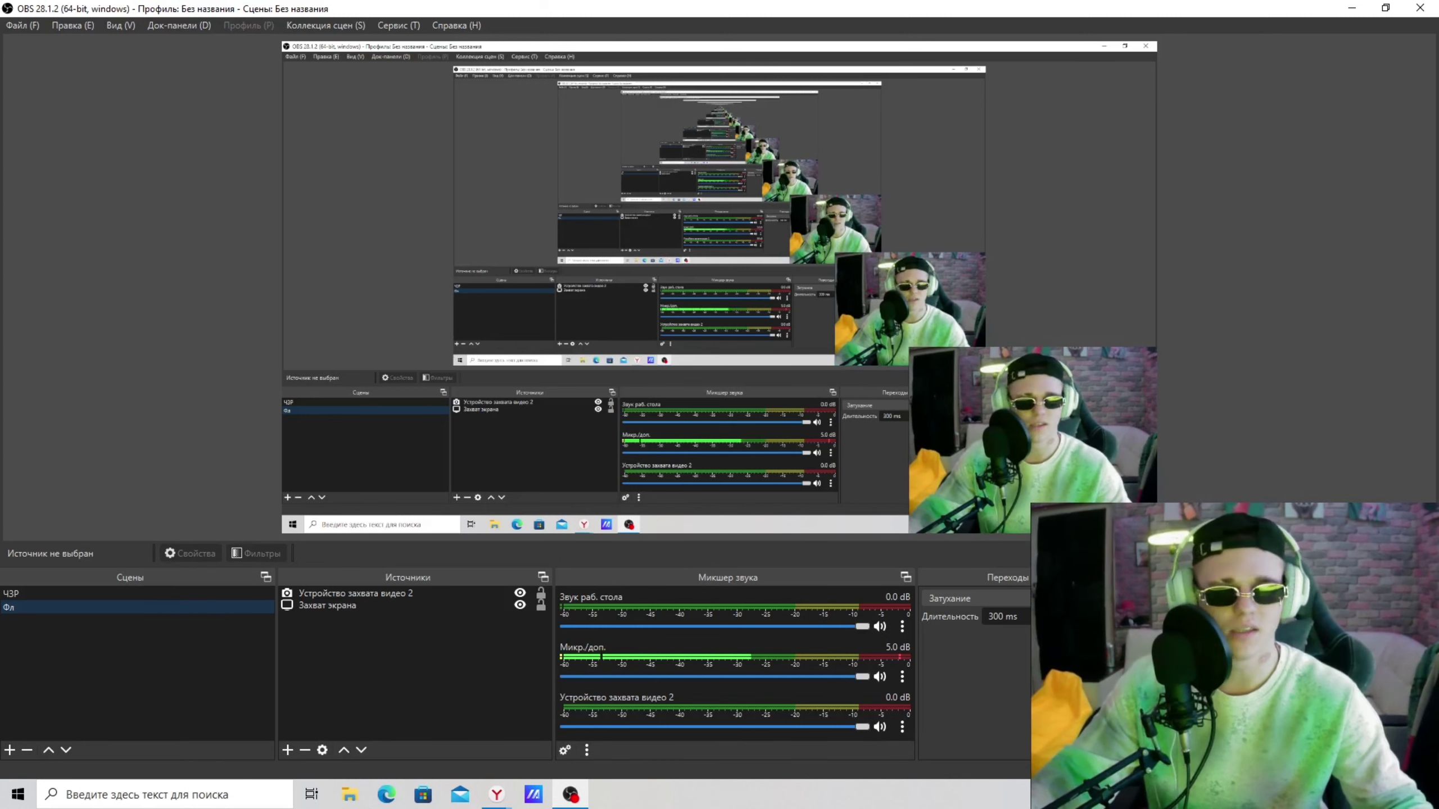
# Switch to the browser and view the vocal remover page processing the song.
pyautogui.hotkey('alt', 'Tab')
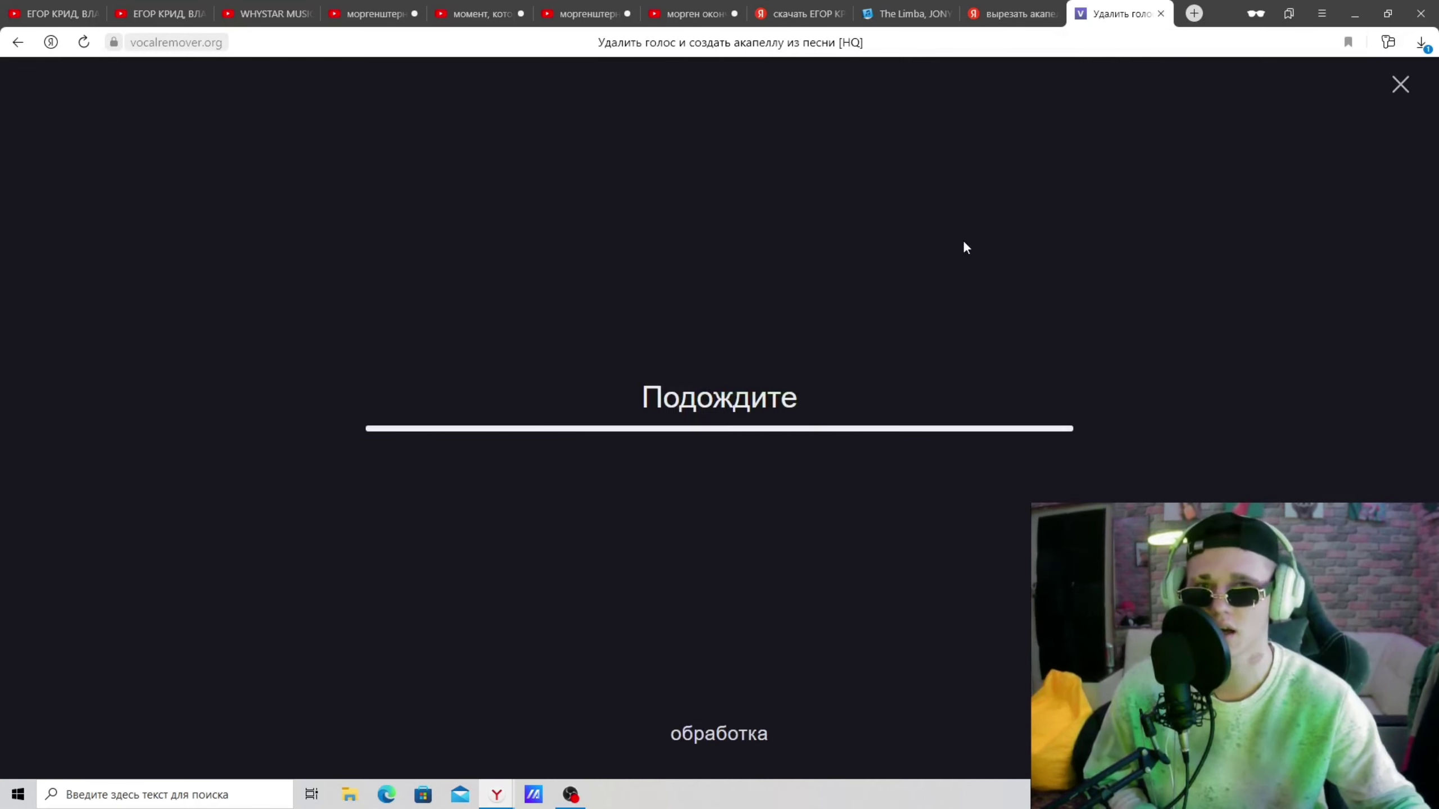
pyautogui.moveTo(1002, 6)
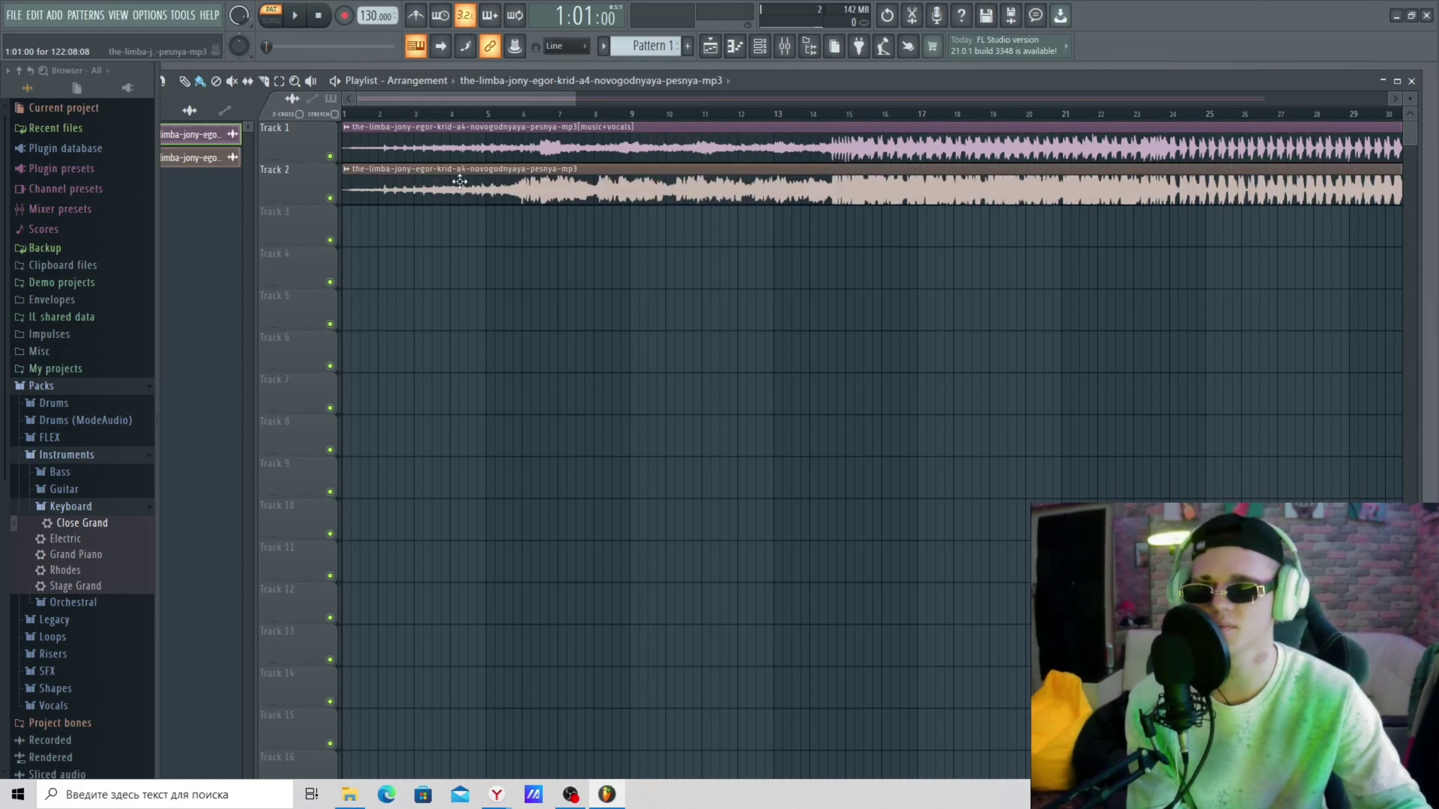
# Mute Track 1 in the FL Studio playlist and play the song version on Track 2 in Song mode from about bar 14.
pyautogui.click(330, 156)
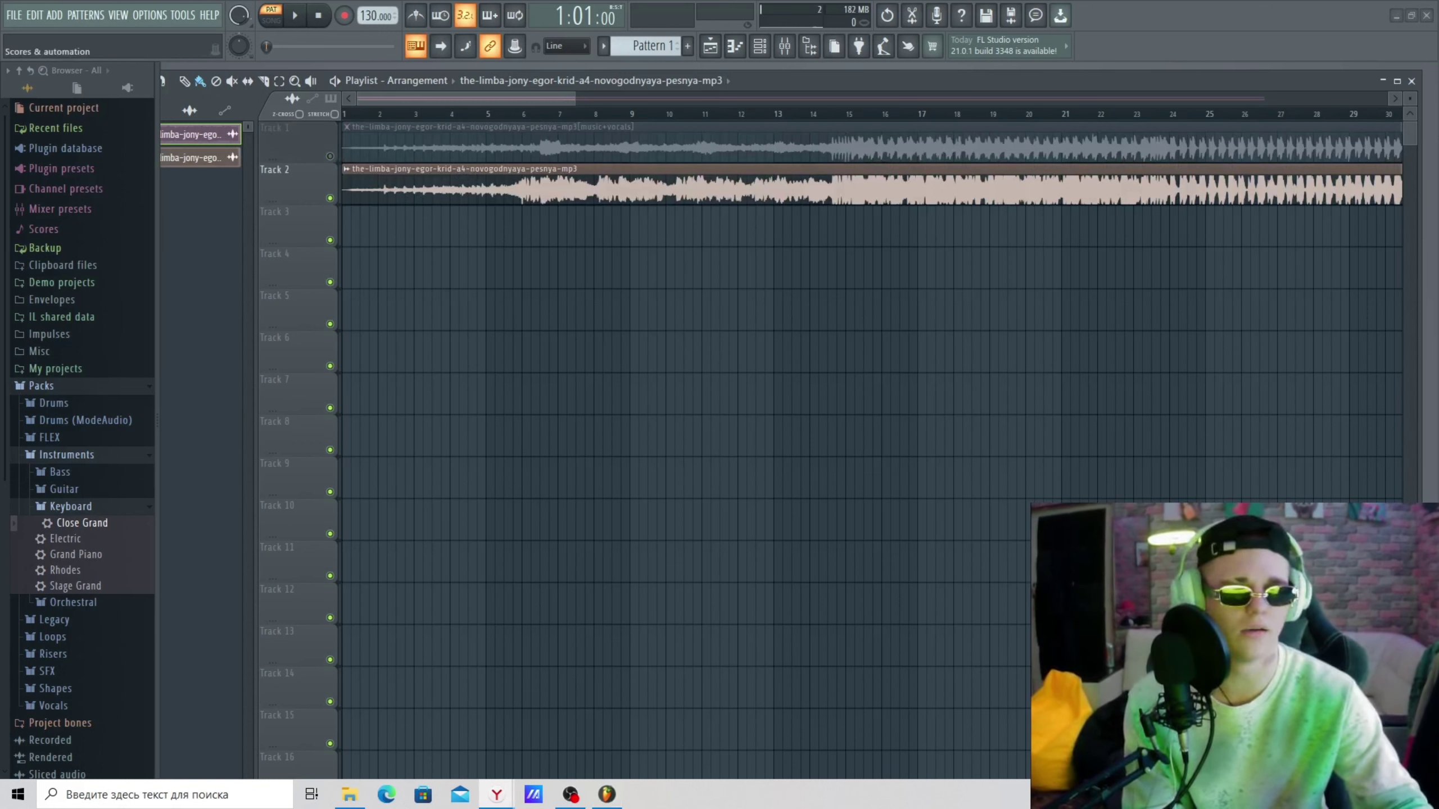
pyautogui.click(271, 20)
pyautogui.click(294, 15)
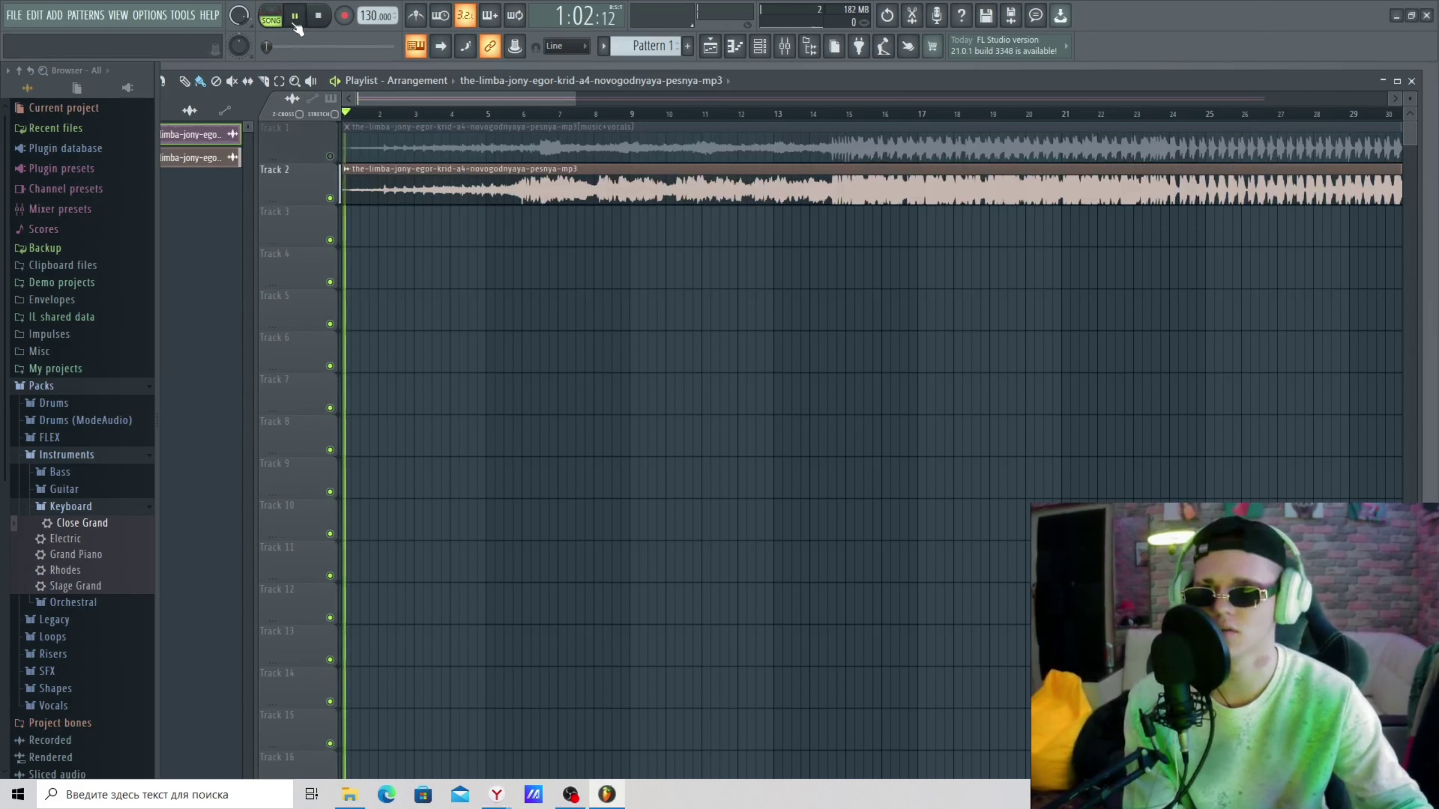
pyautogui.click(819, 117)
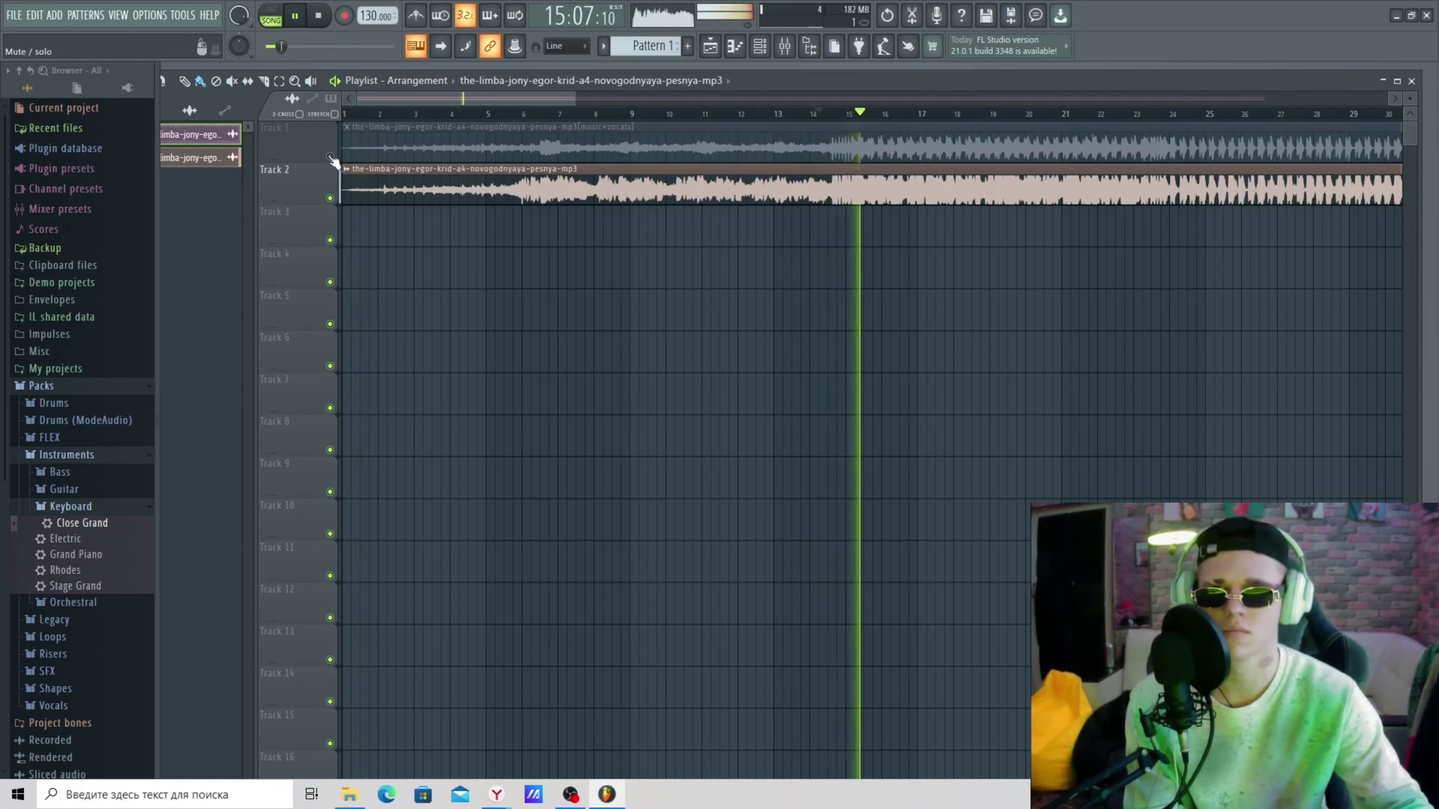
# Mute Track 2 and unmute Track 1 during playback to hear the separated music version.
pyautogui.click(330, 198)
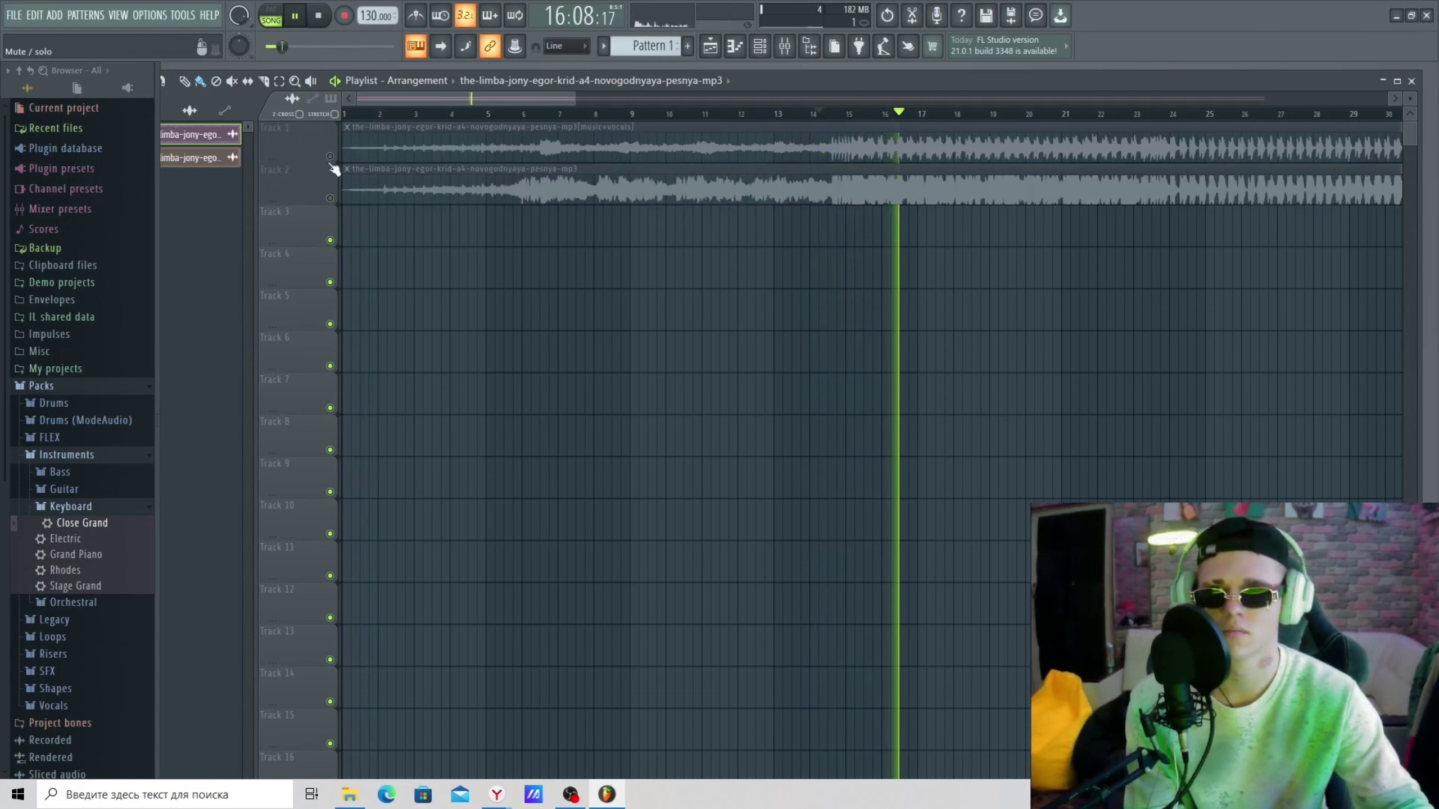
pyautogui.click(330, 156)
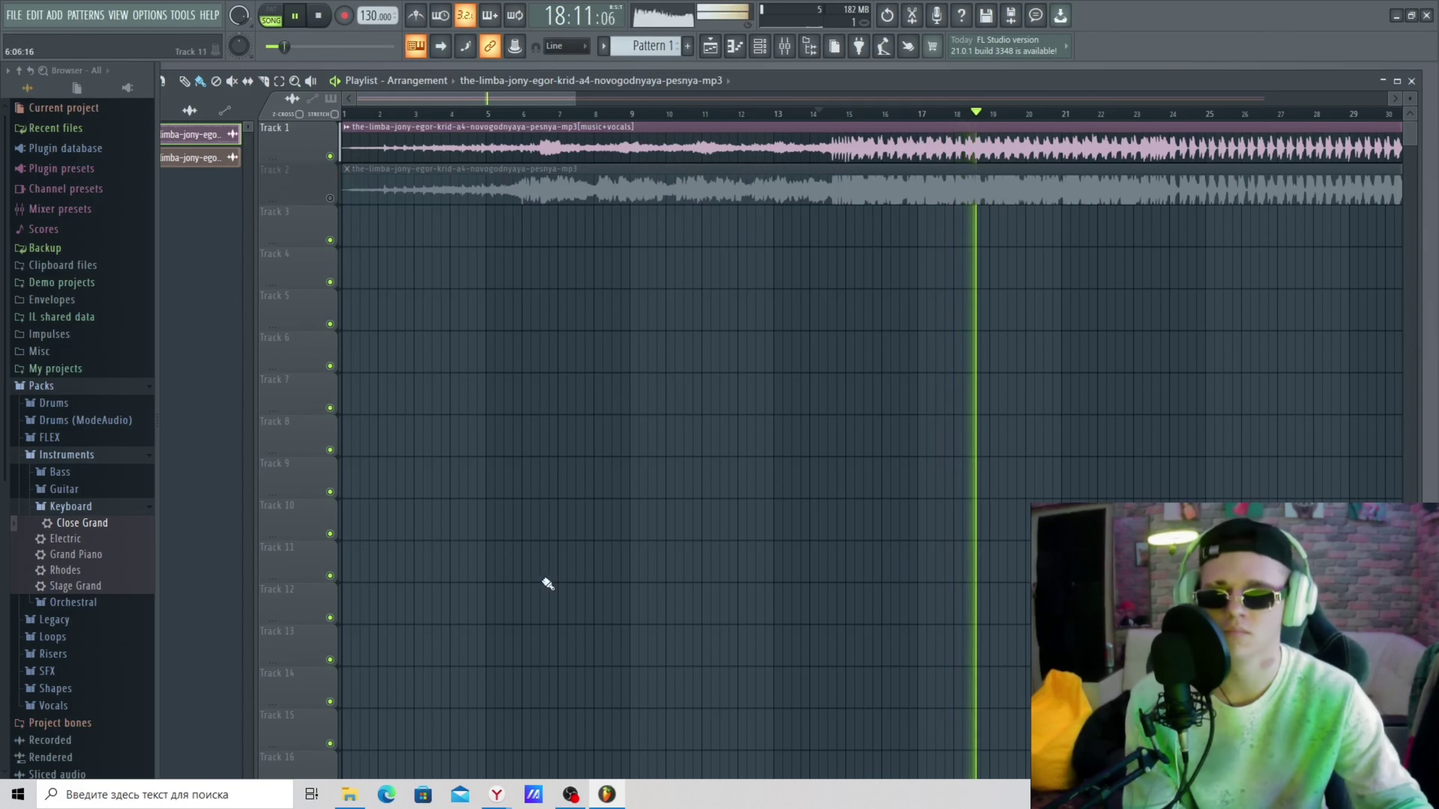
pyautogui.press('space')
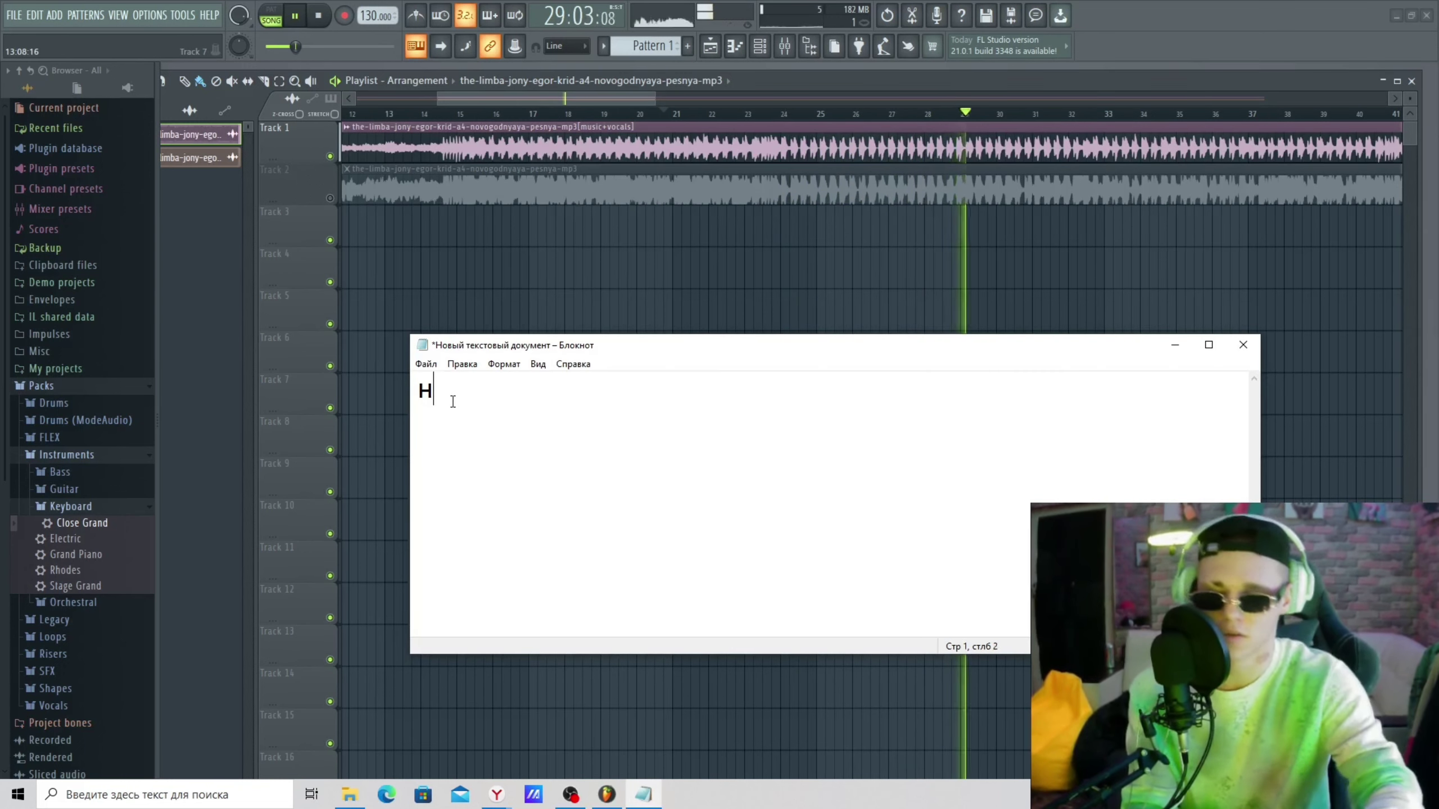
# Write the lyric line "ночью время желан" in the Notepad document while the song plays.
pyautogui.write('ОЧЬЮ В')
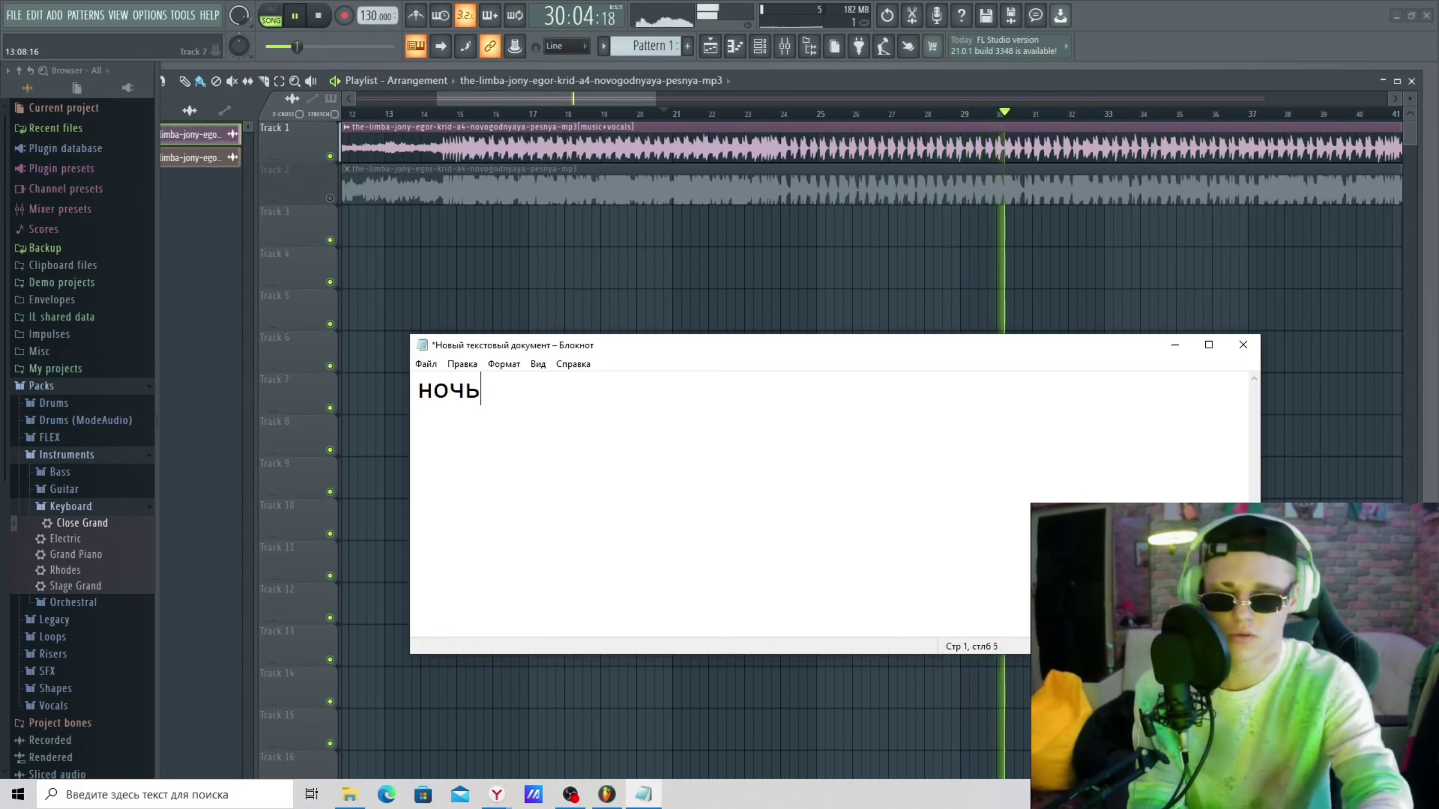
pyautogui.write('ремя ')
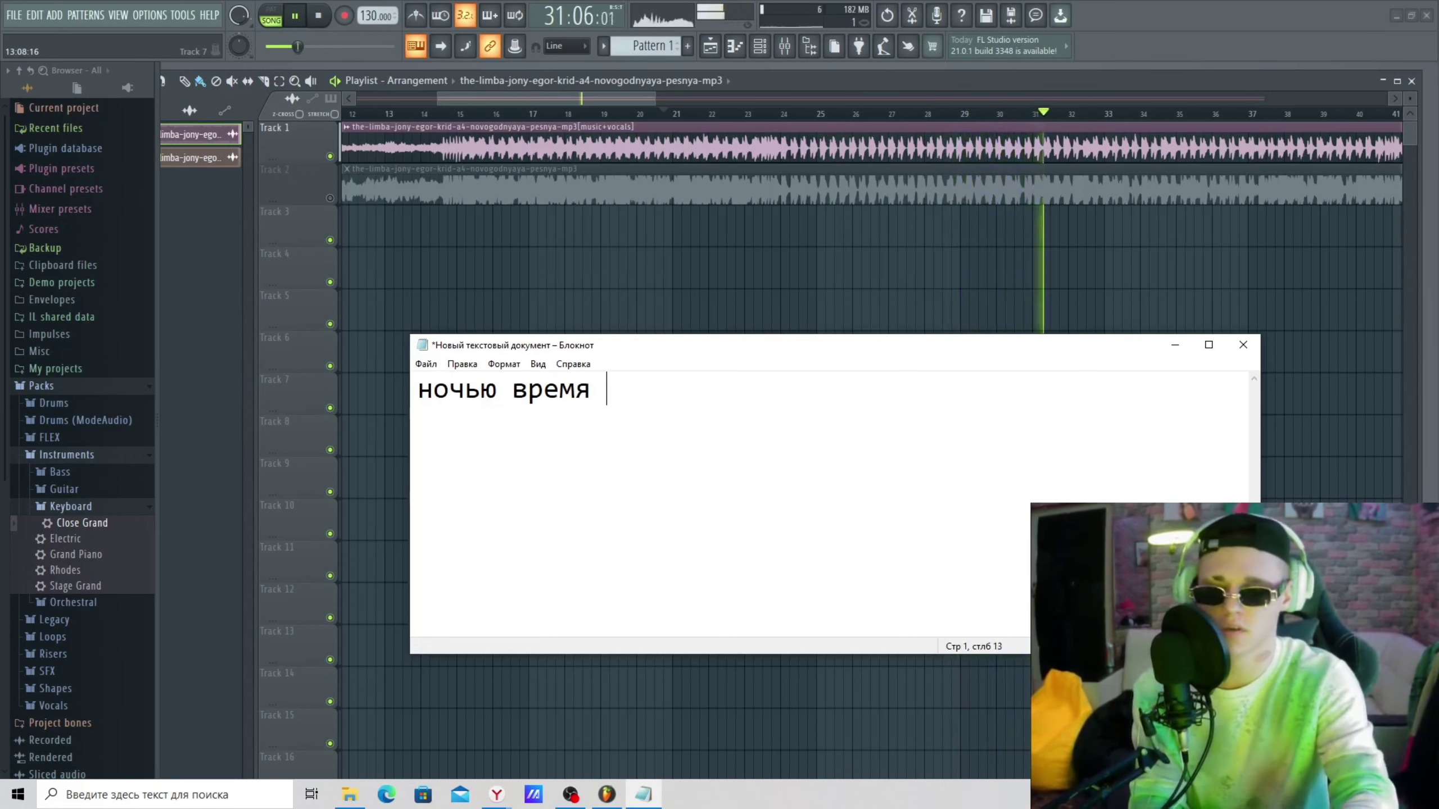
pyautogui.write('желан')
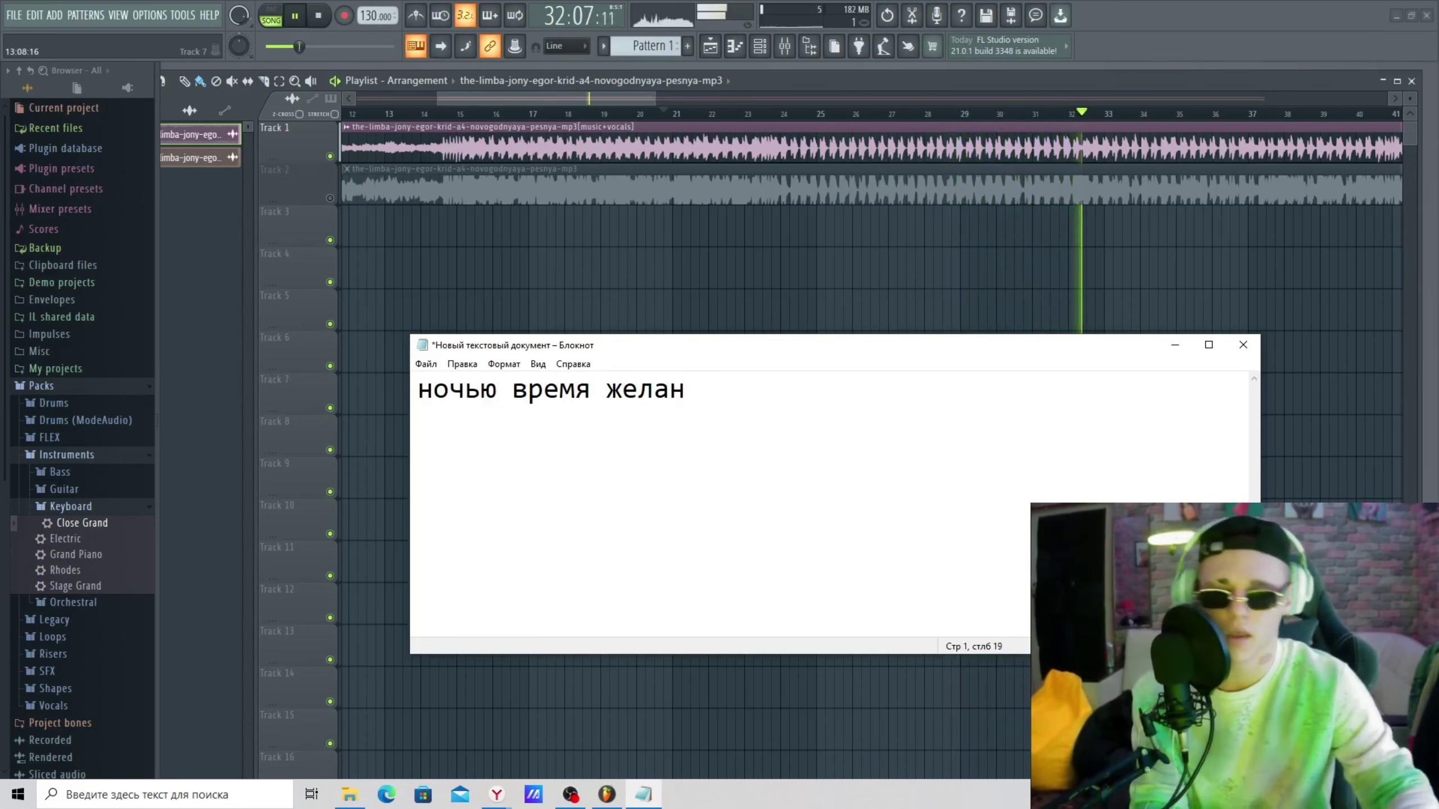
# Look over the recorded vocal tracks in MixPad, and return to the FL Studio playlist.
pyautogui.hotkey('alt', 'Tab')
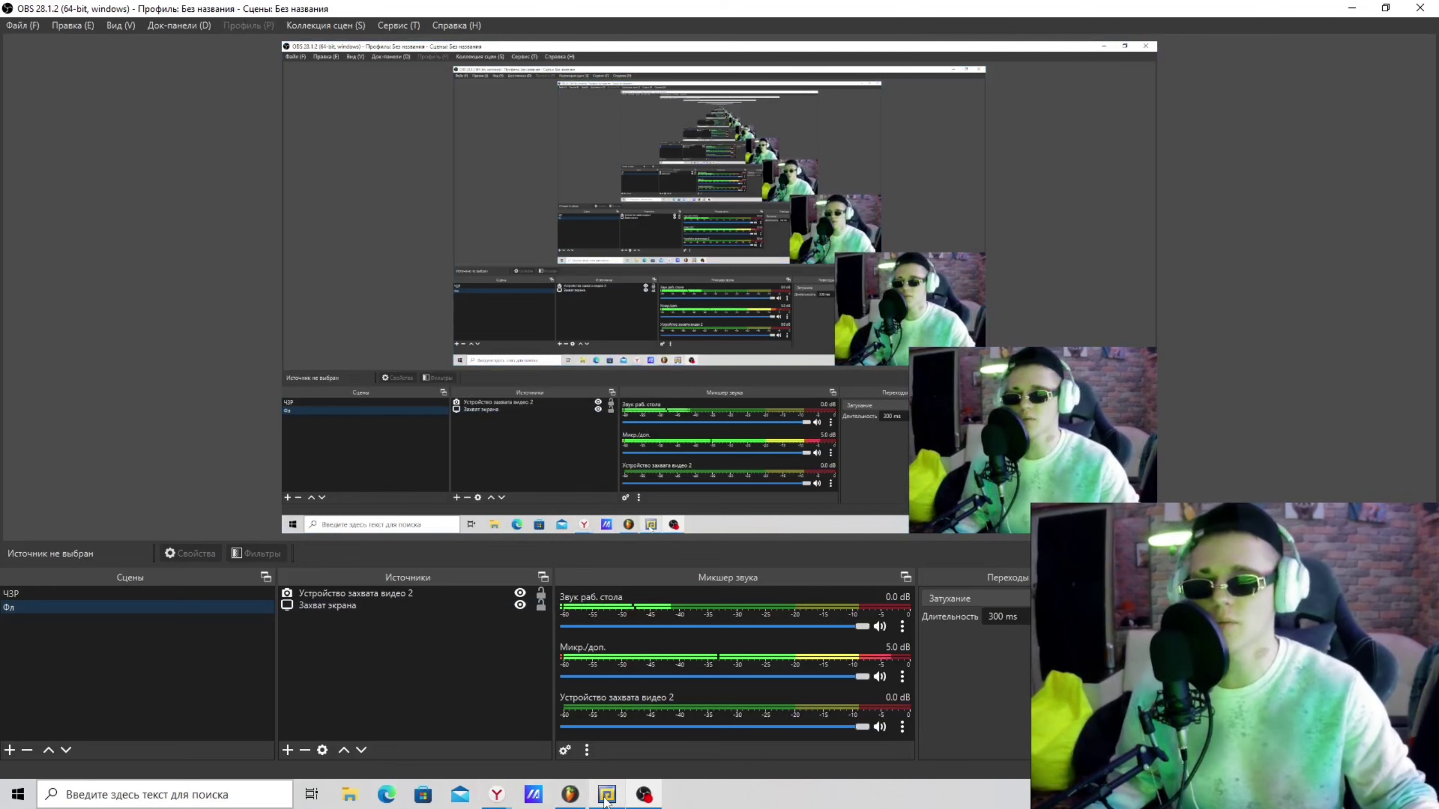
pyautogui.moveTo(605, 796)
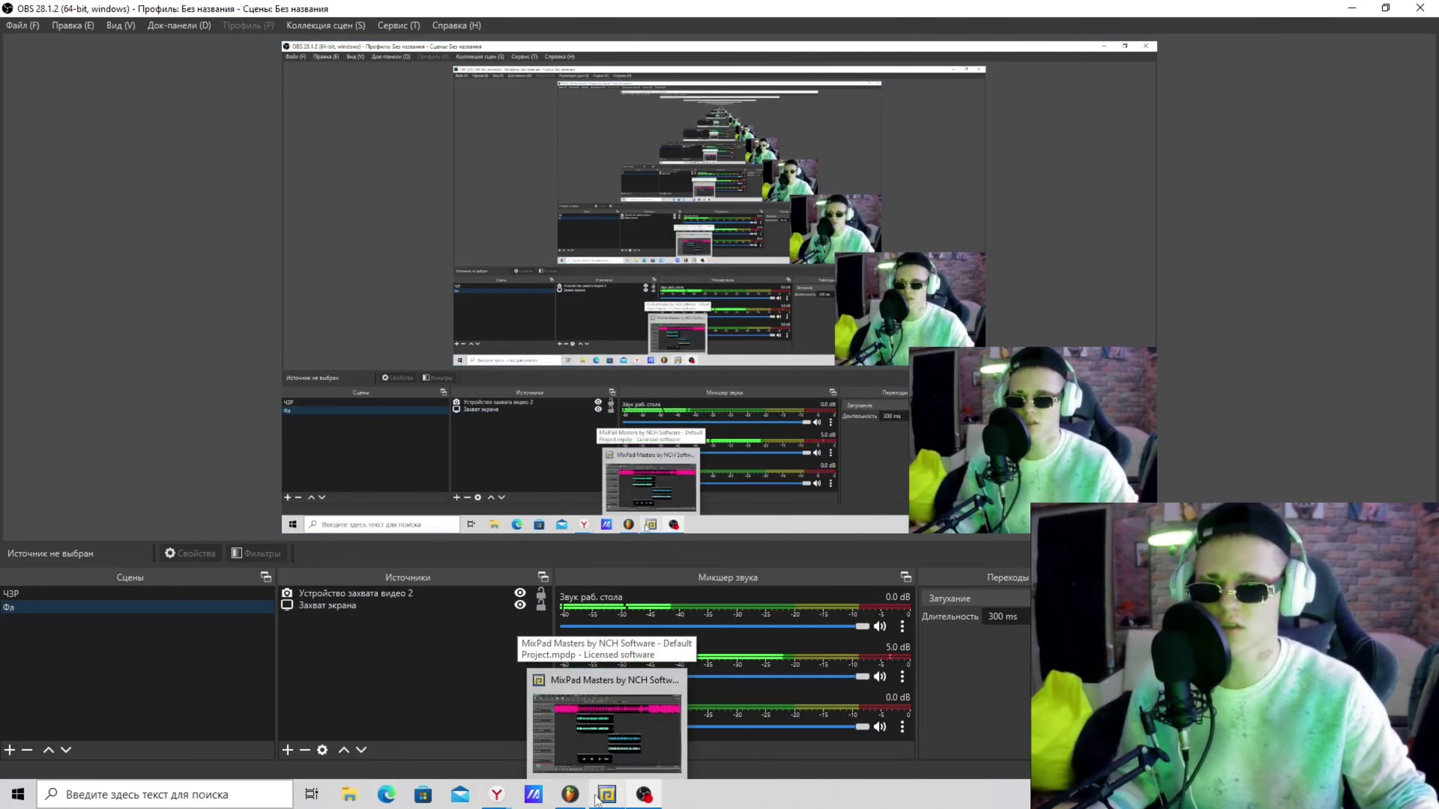
pyautogui.click(575, 801)
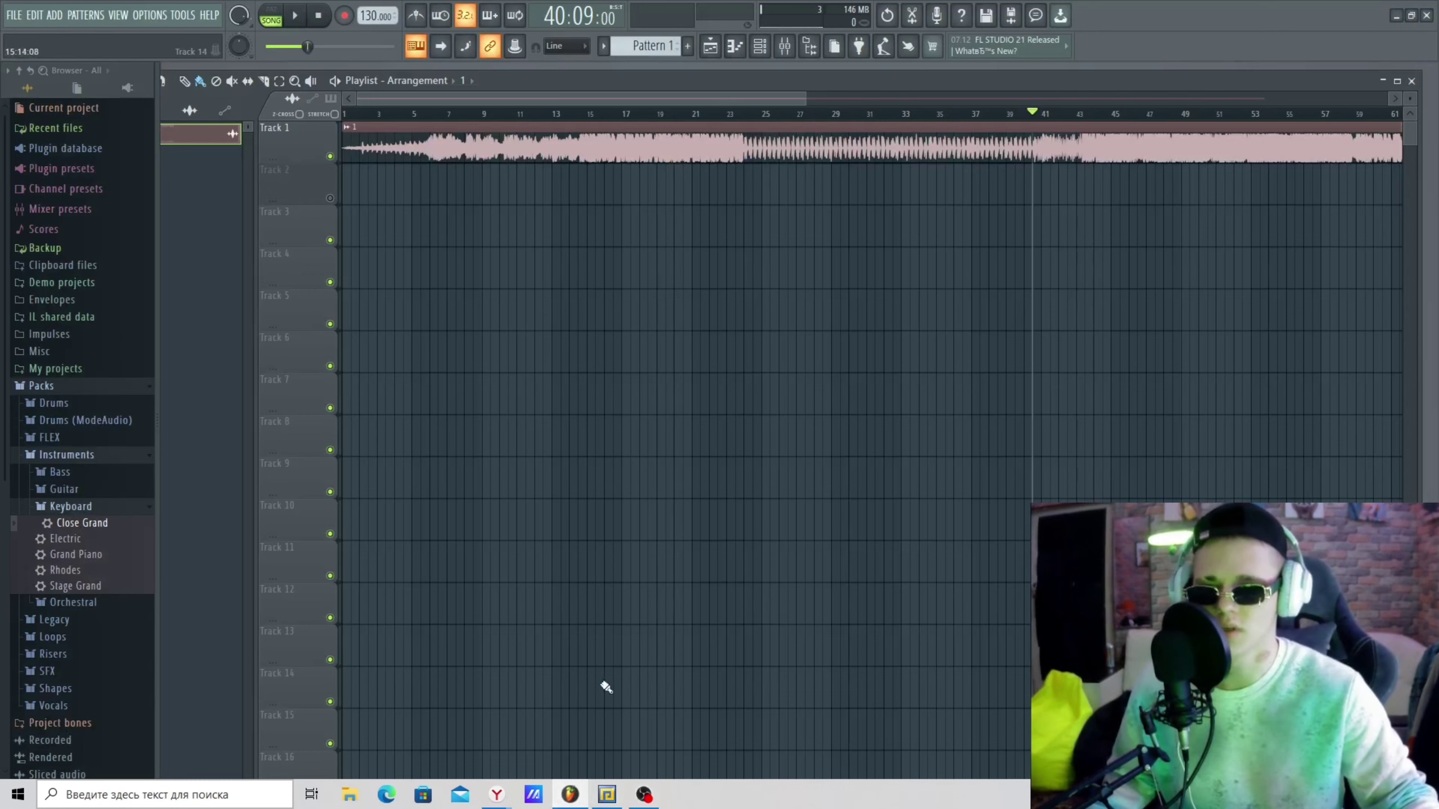
pyautogui.click(606, 799)
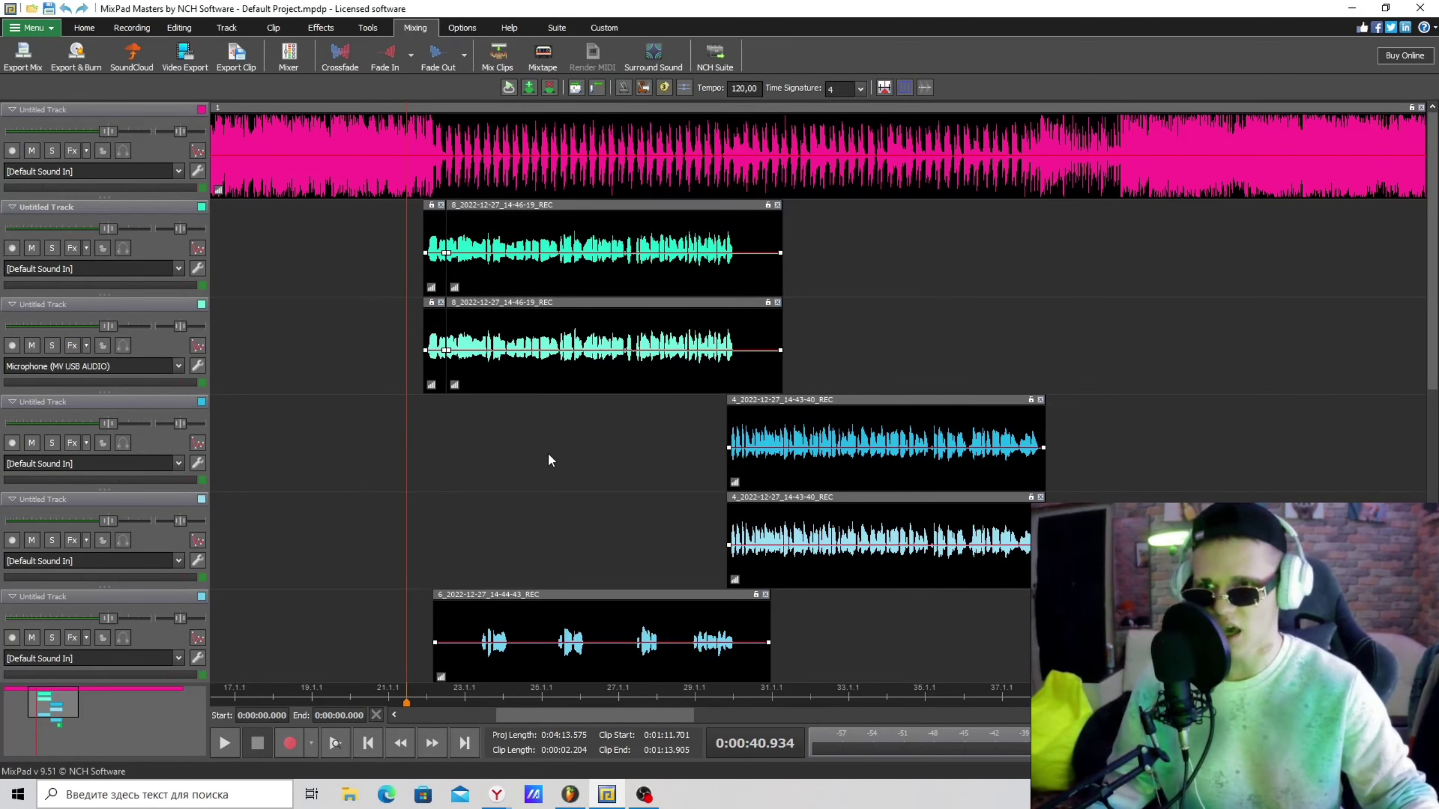
pyautogui.click(571, 794)
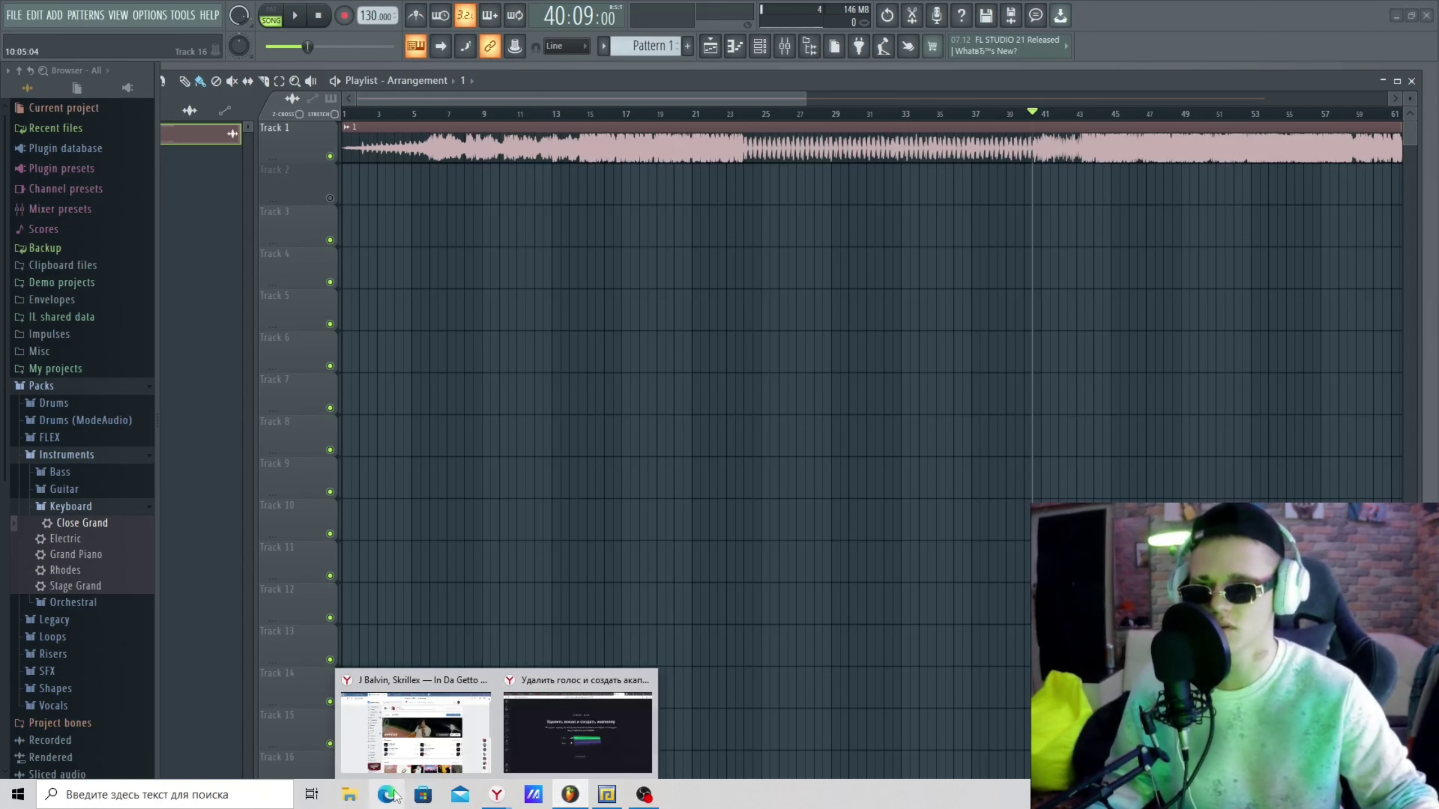
# Import audio file 2 from the Downloads folder onto Track 2 at the start of the playlist.
pyautogui.click(342, 797)
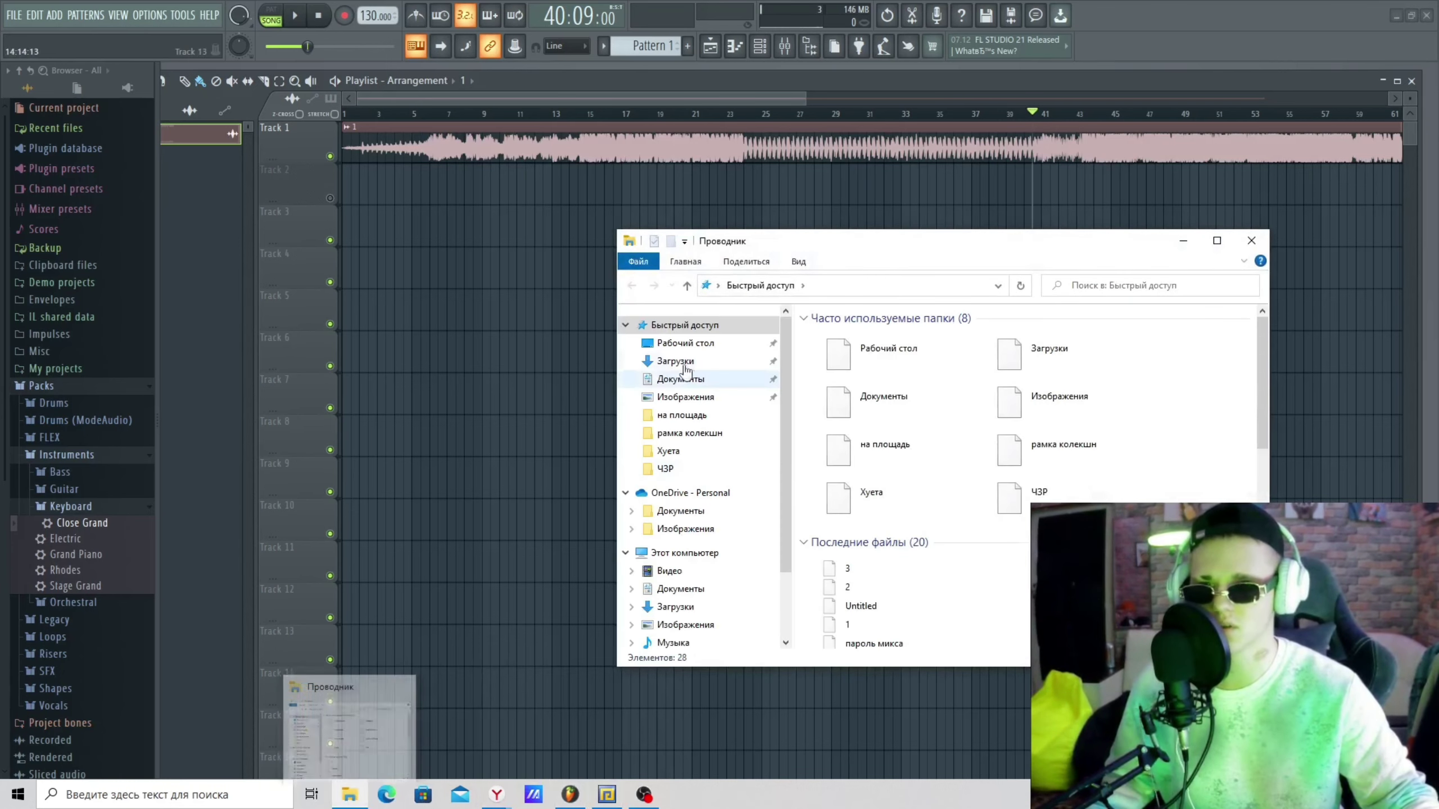
pyautogui.click(711, 364)
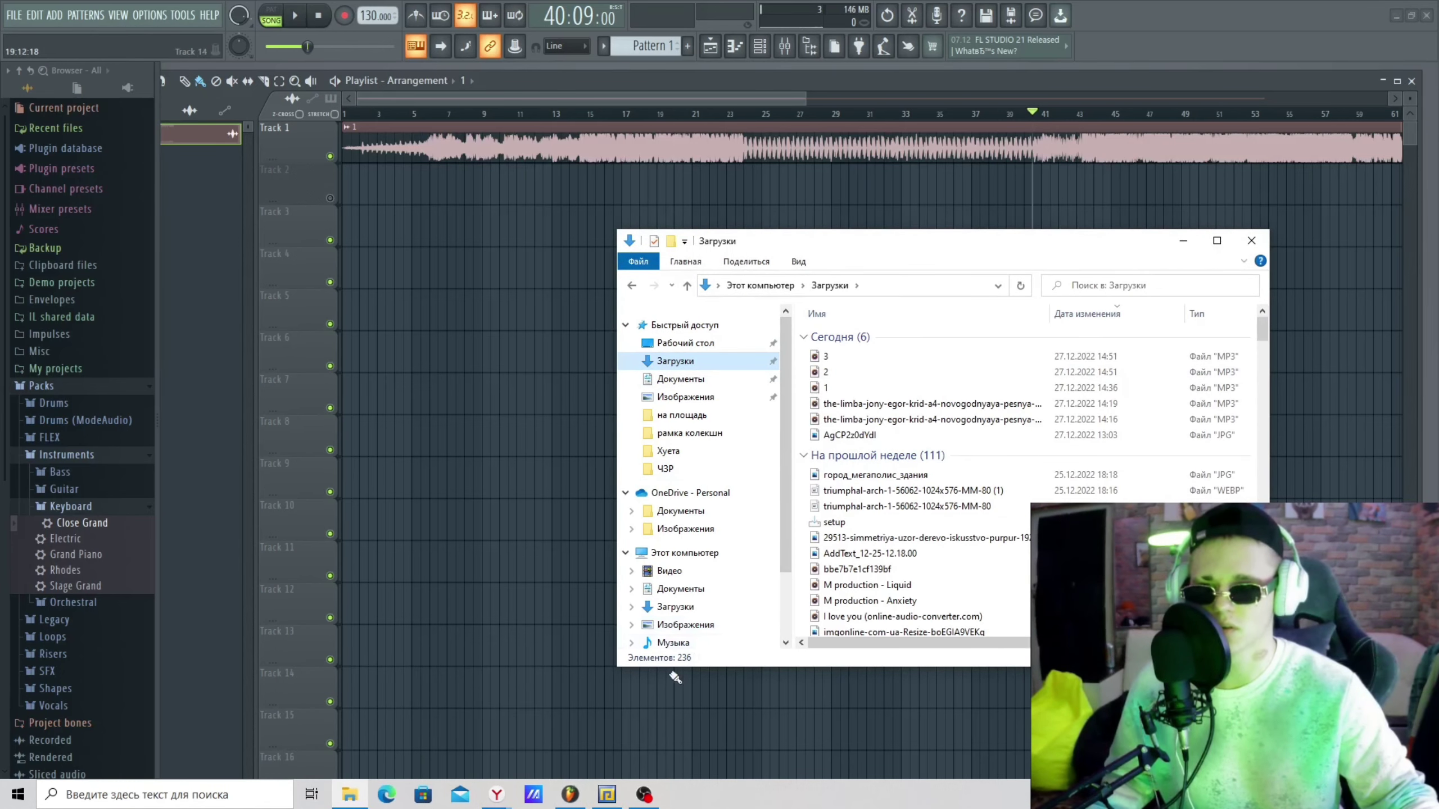
pyautogui.click(826, 389)
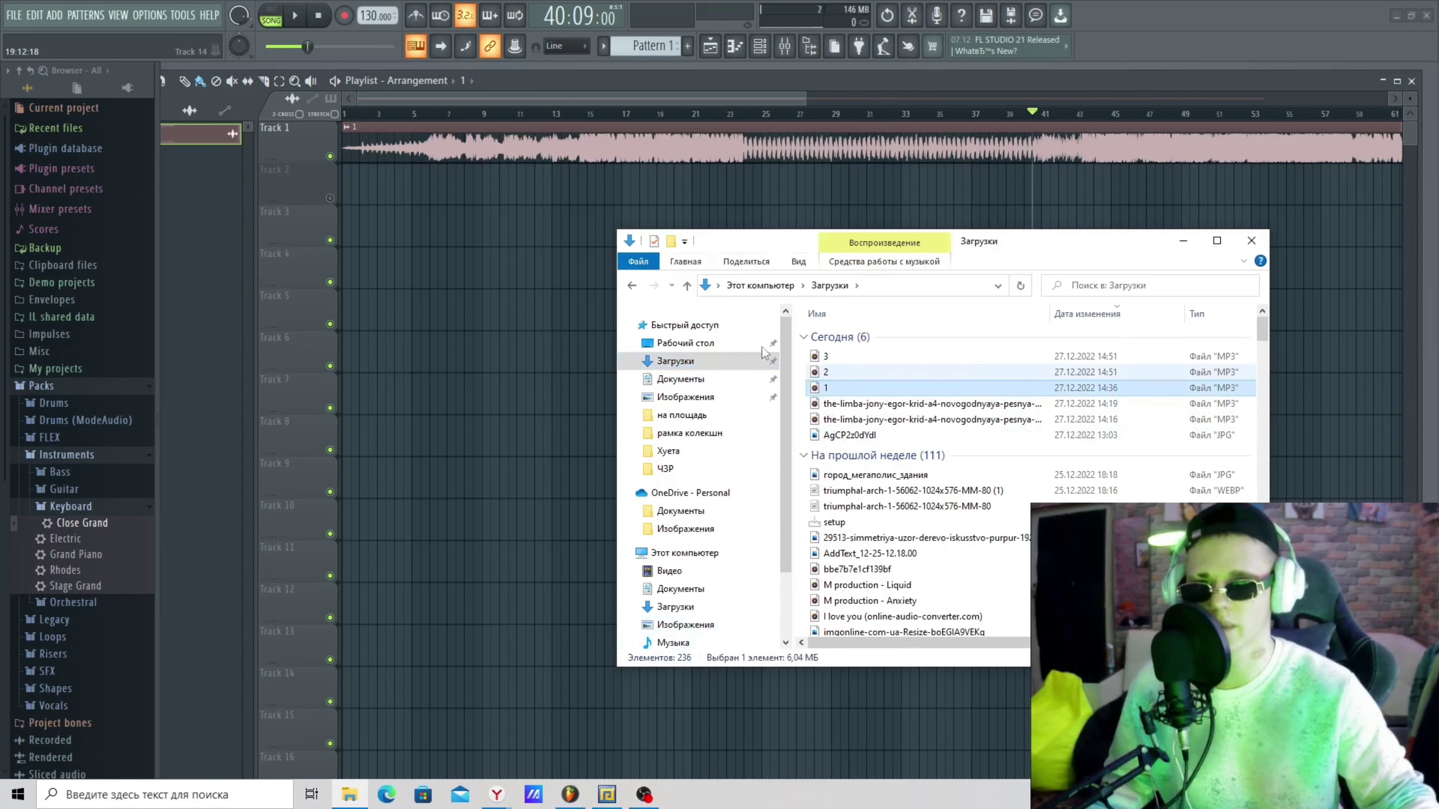
pyautogui.click(835, 374)
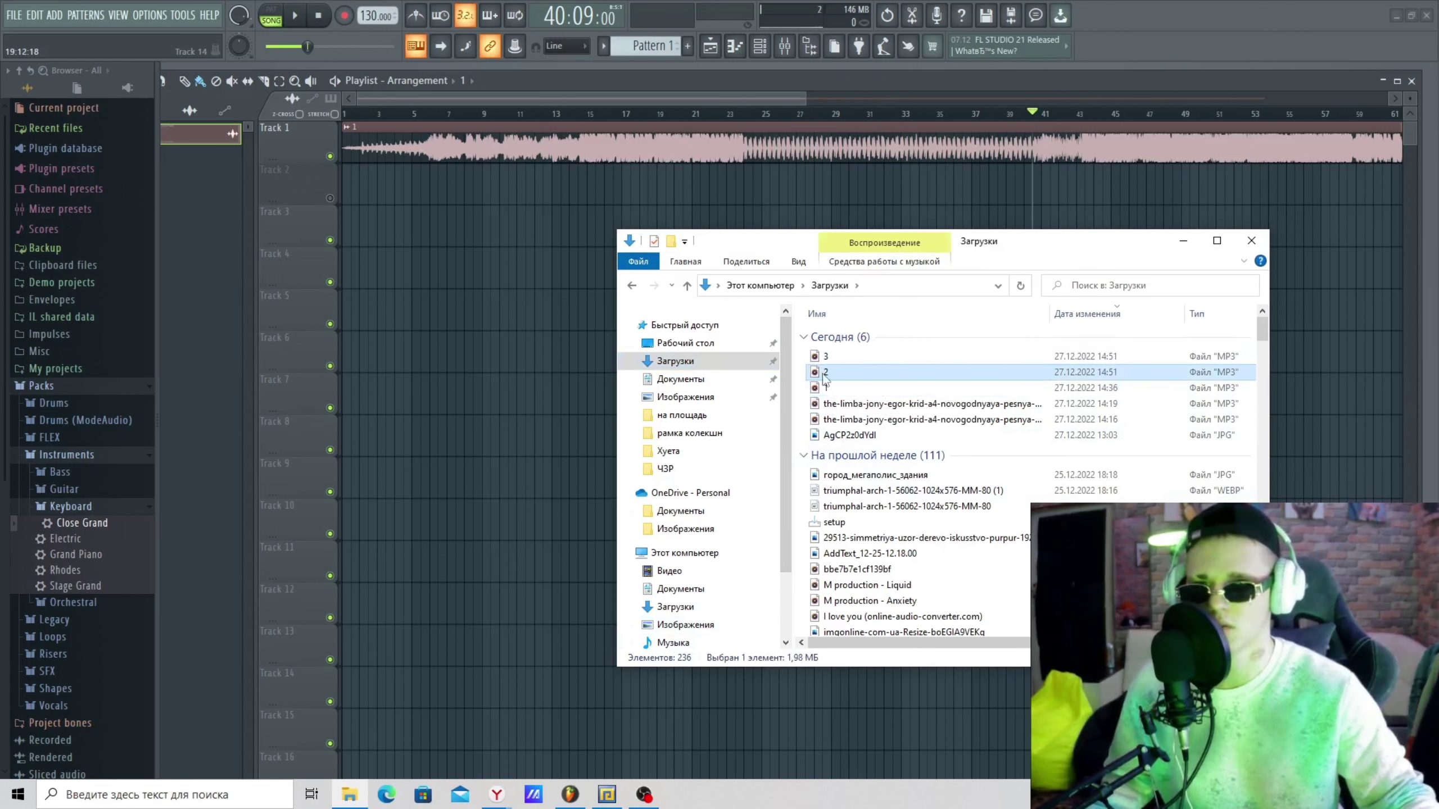
pyautogui.moveTo(825, 379); pyautogui.dragTo(344, 186)
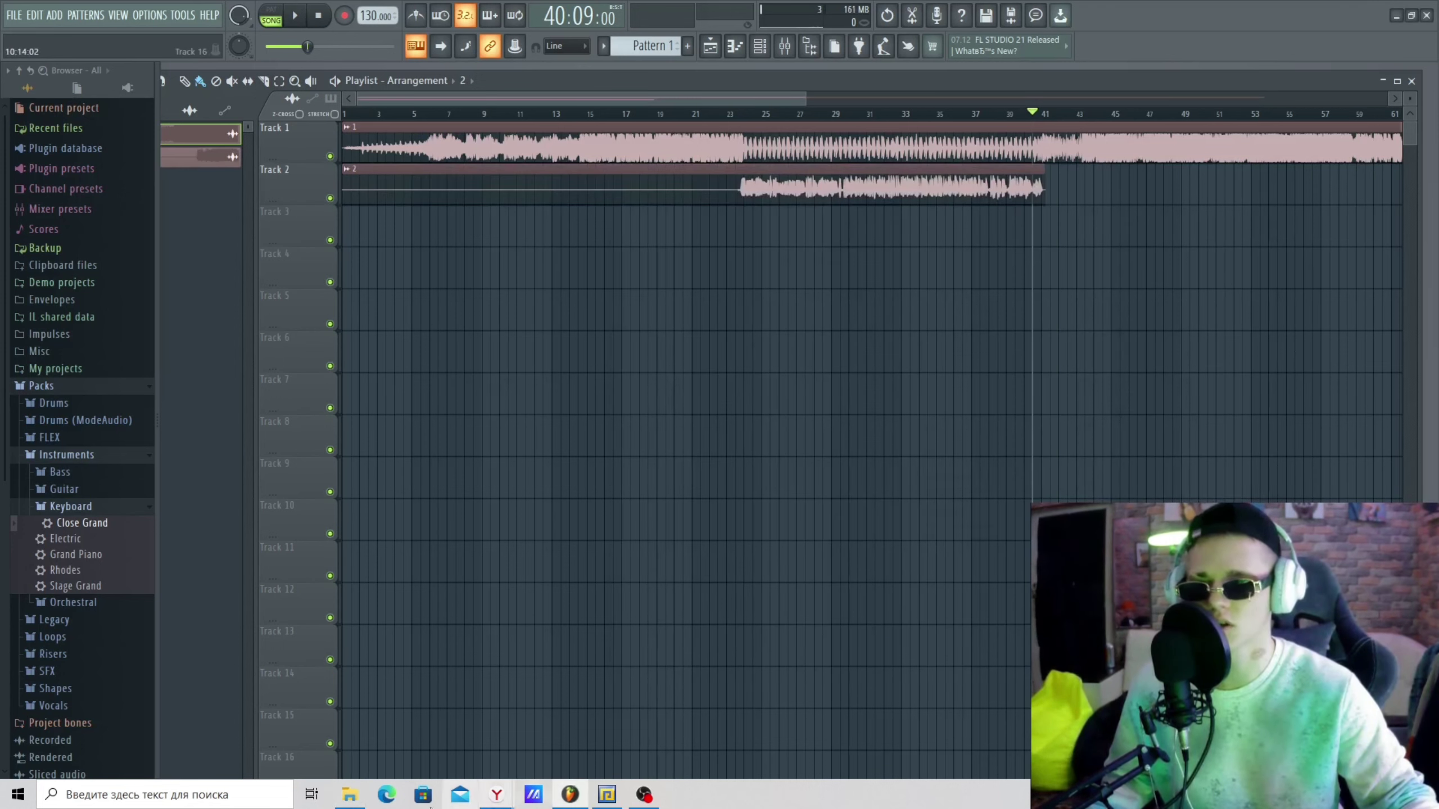
# Import audio file 3 from the Downloads folder onto Track 3 at the start of the playlist.
pyautogui.click(350, 794)
pyautogui.click(837, 358)
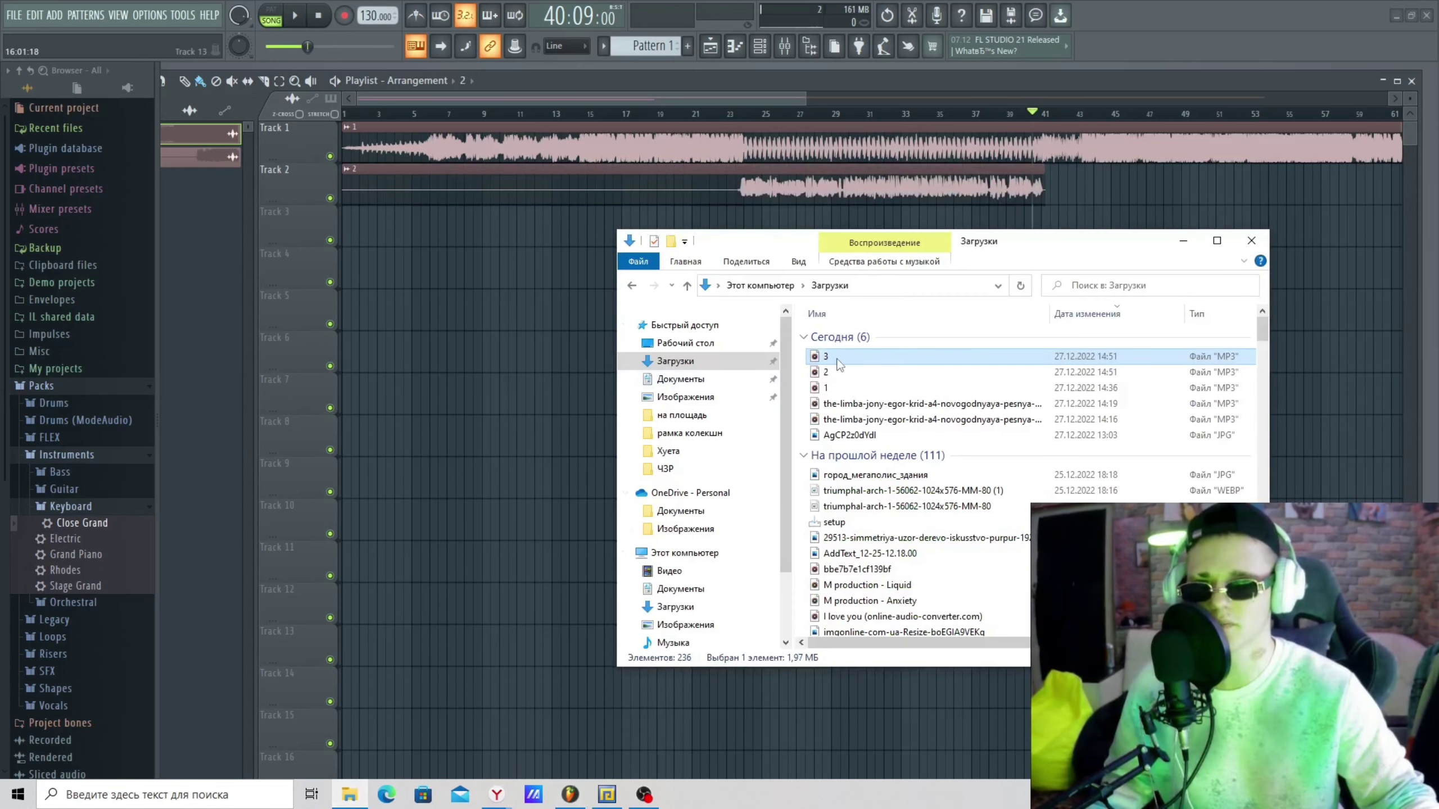
pyautogui.moveTo(346, 227); pyautogui.dragTo(346, 226)
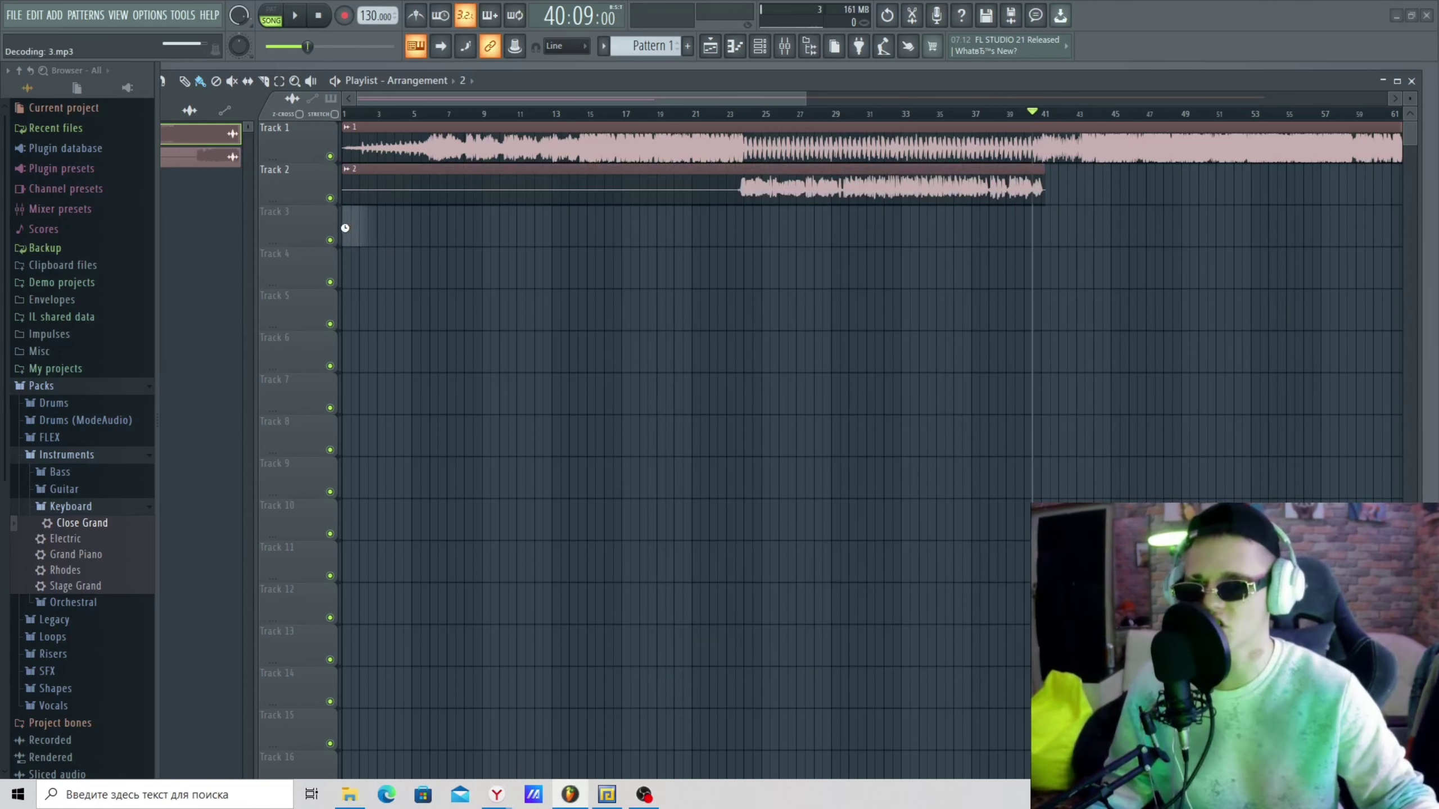
pyautogui.click(428, 211)
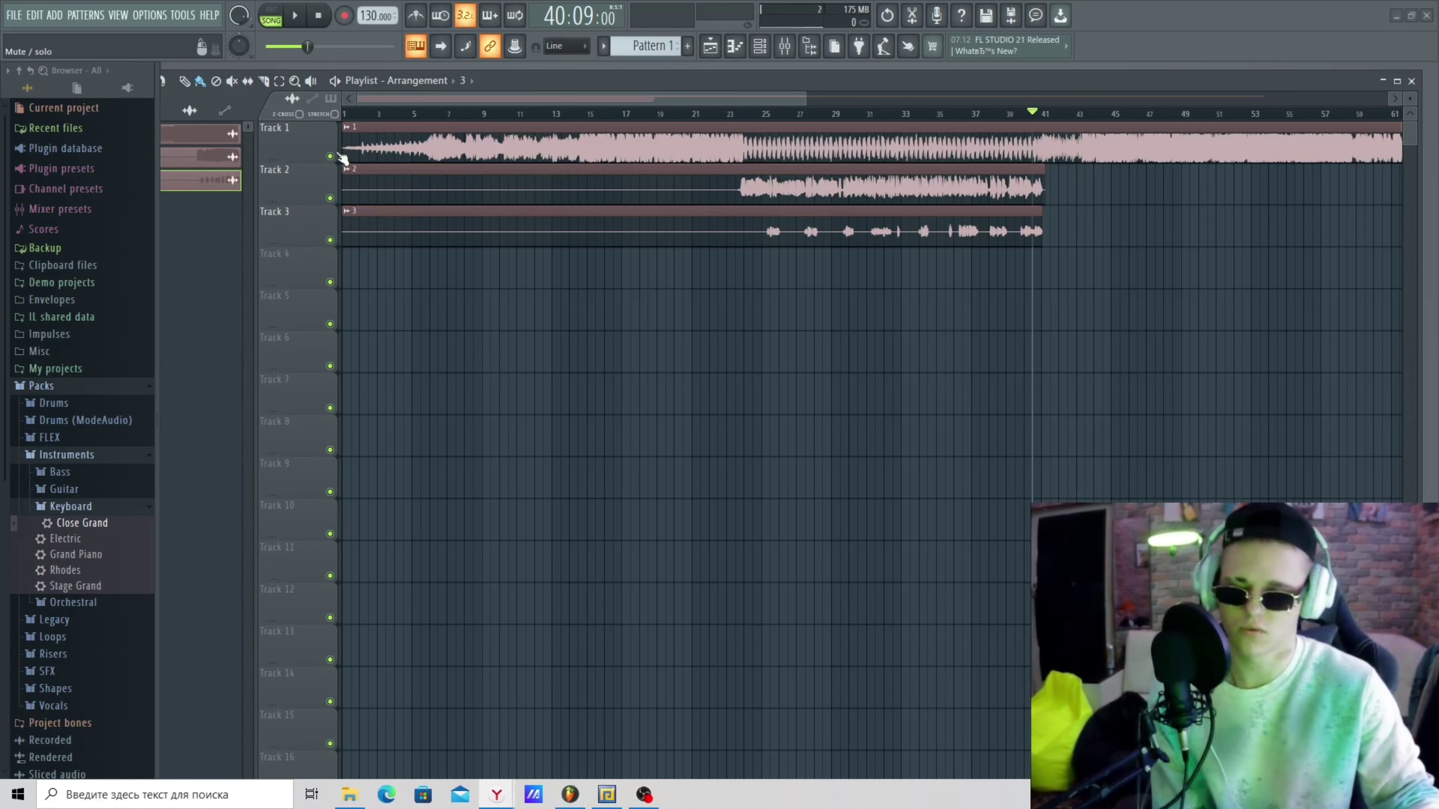
# Mute Tracks 2 and 3 and play the backing track alone from about bar 23.
pyautogui.click(330, 198)
pyautogui.click(330, 240)
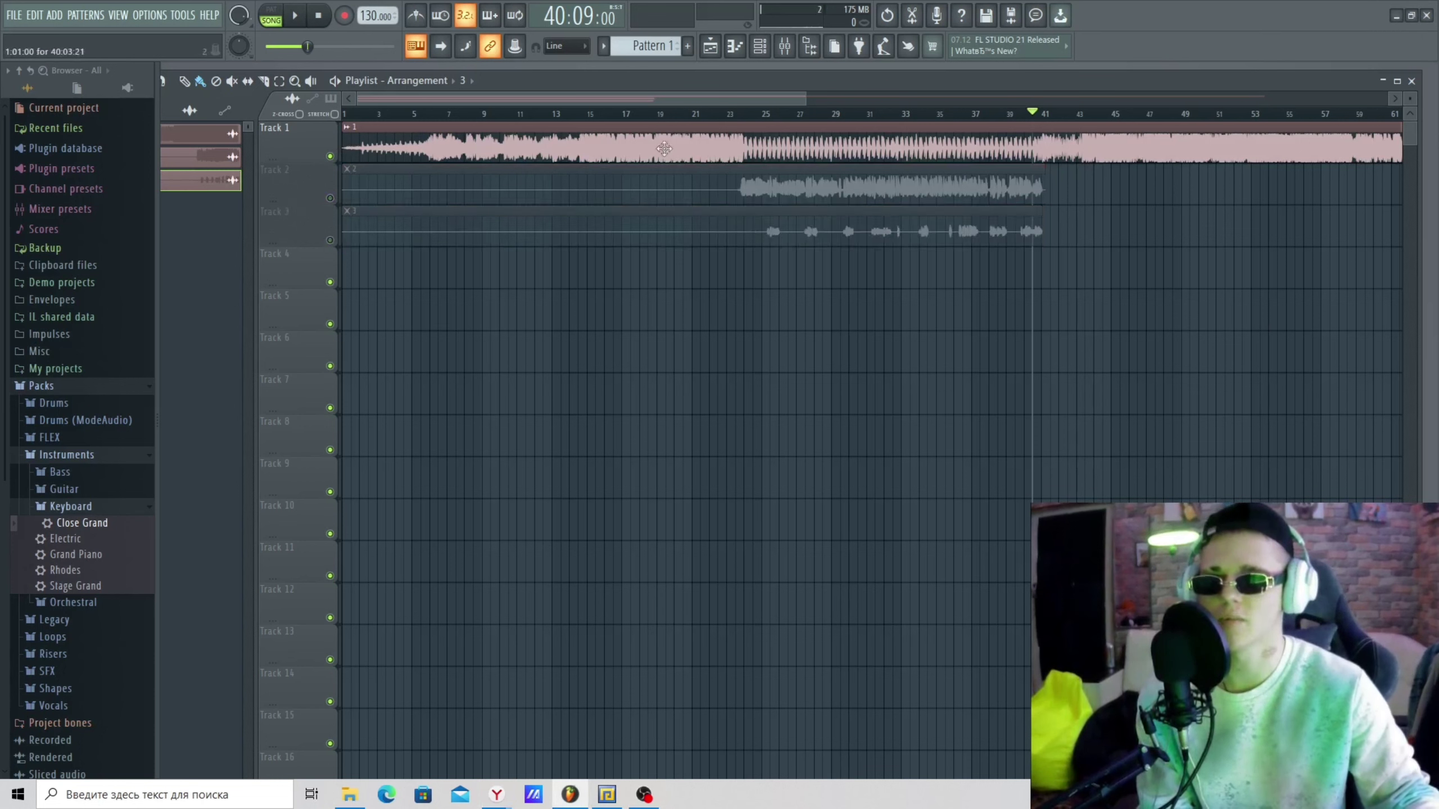
pyautogui.click(736, 115)
pyautogui.press('space')
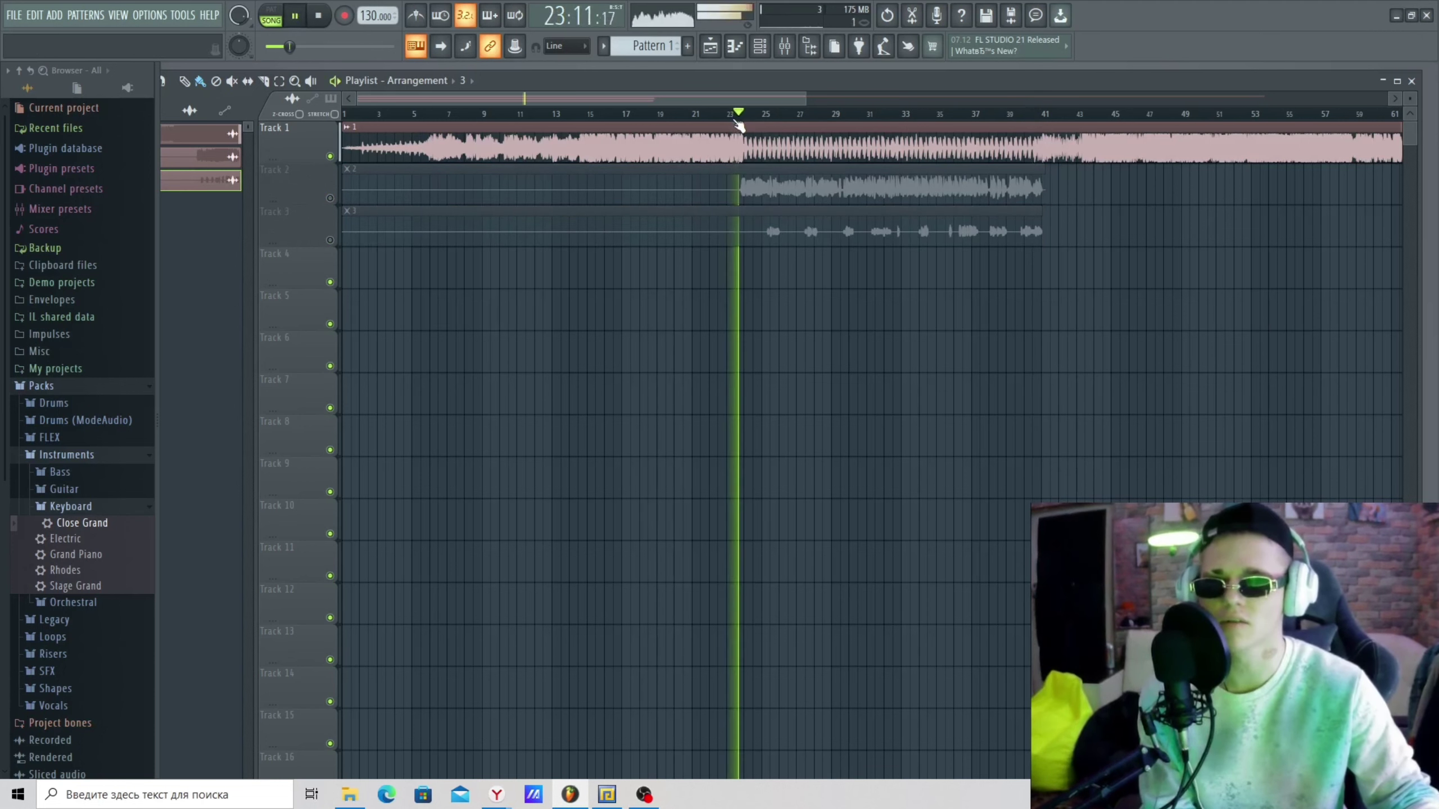
# Replay from about bar 21 and unmute Track 2 to hear the vocal over the backing track.
pyautogui.click(703, 116)
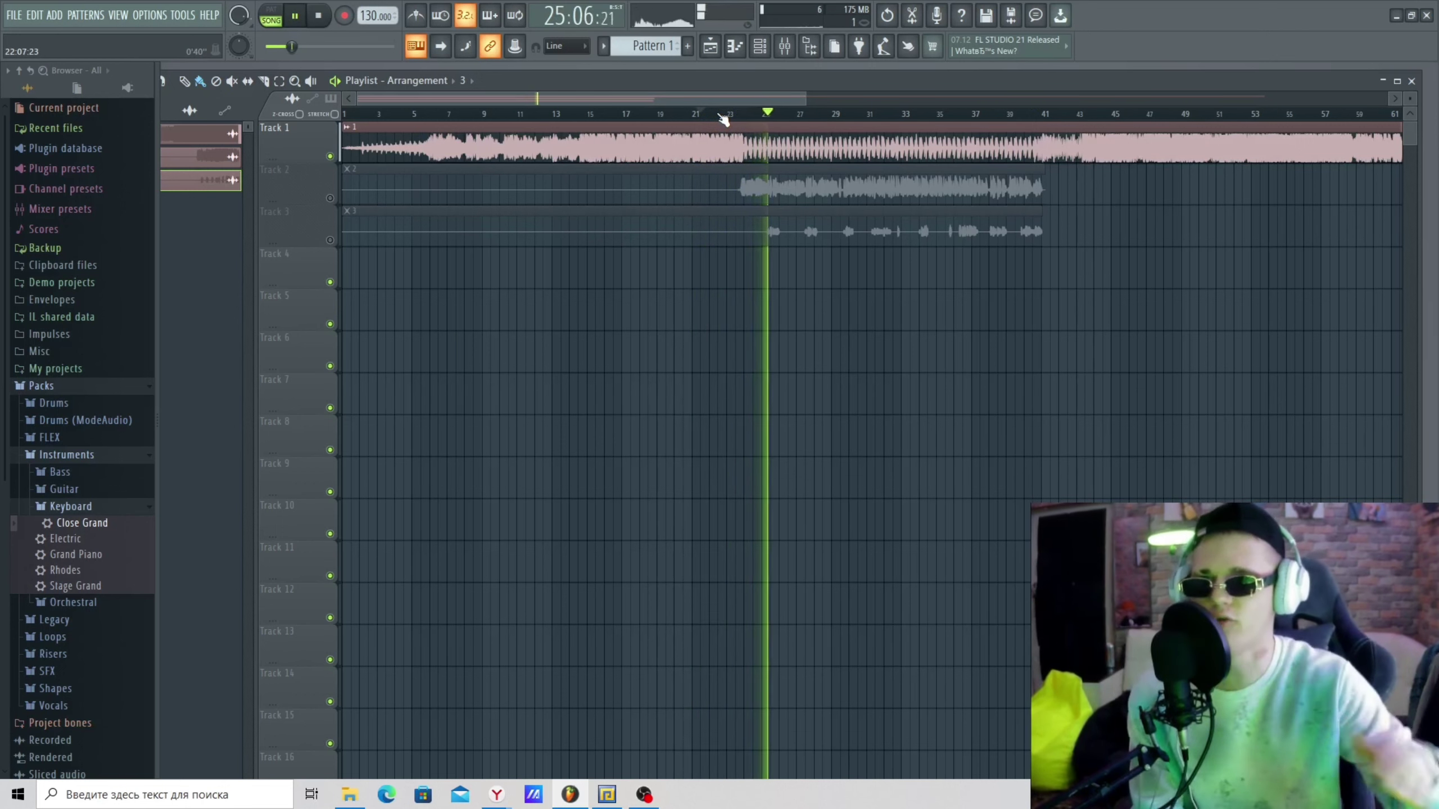
pyautogui.click(331, 199)
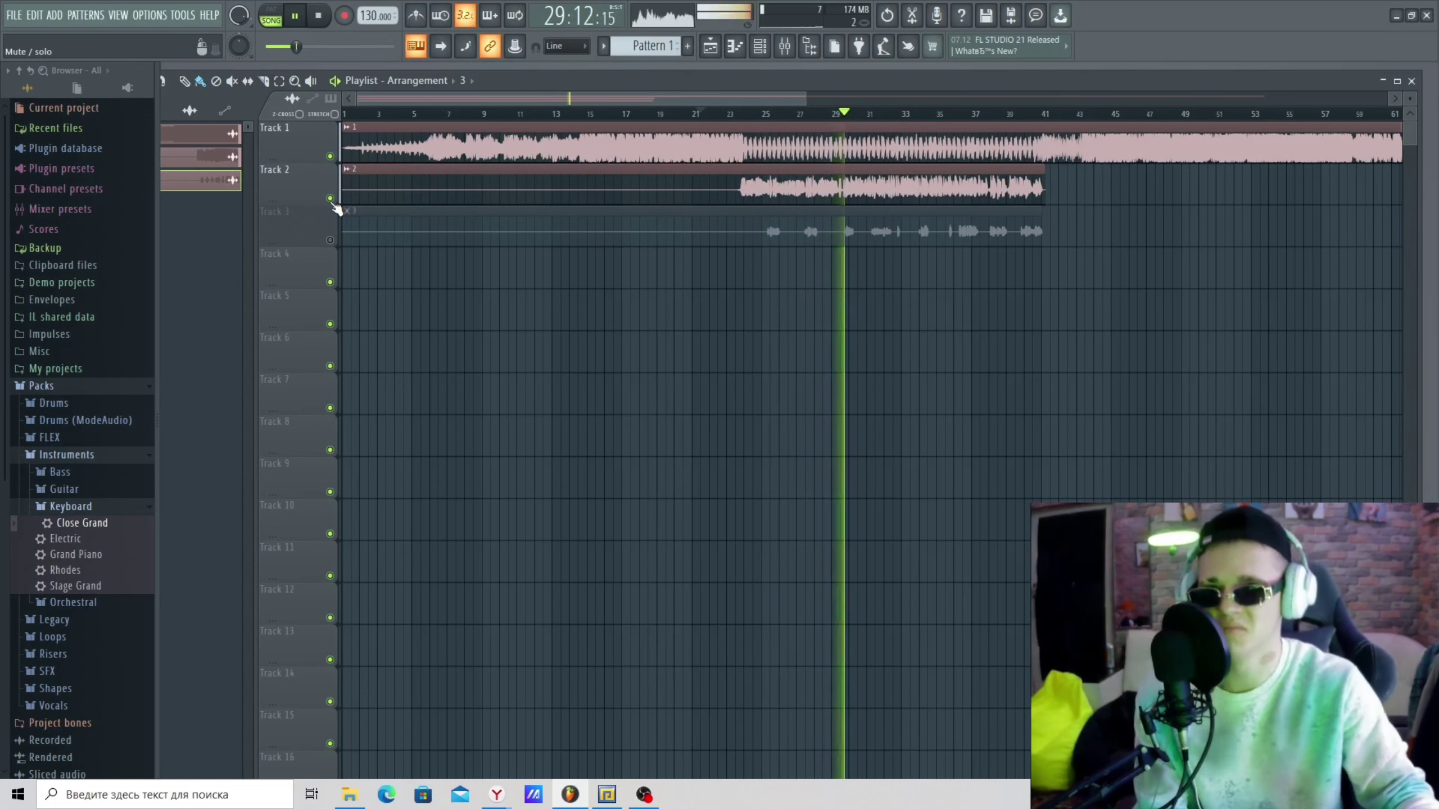
pyautogui.press('space')
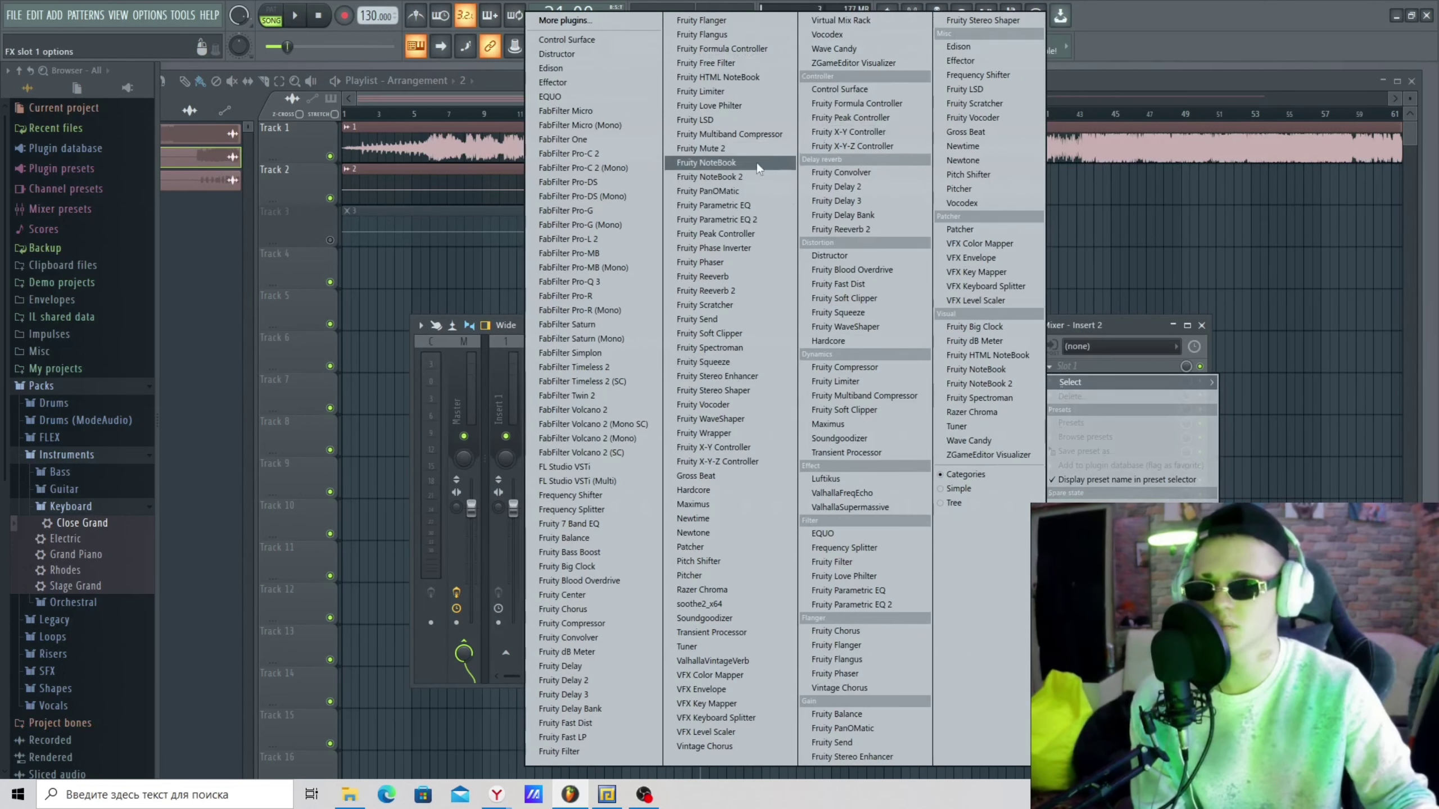
# Load Fruity Multiband Compressor into the first effect slot of Insert 2 and choose its Bass boost preset.
pyautogui.click(731, 134)
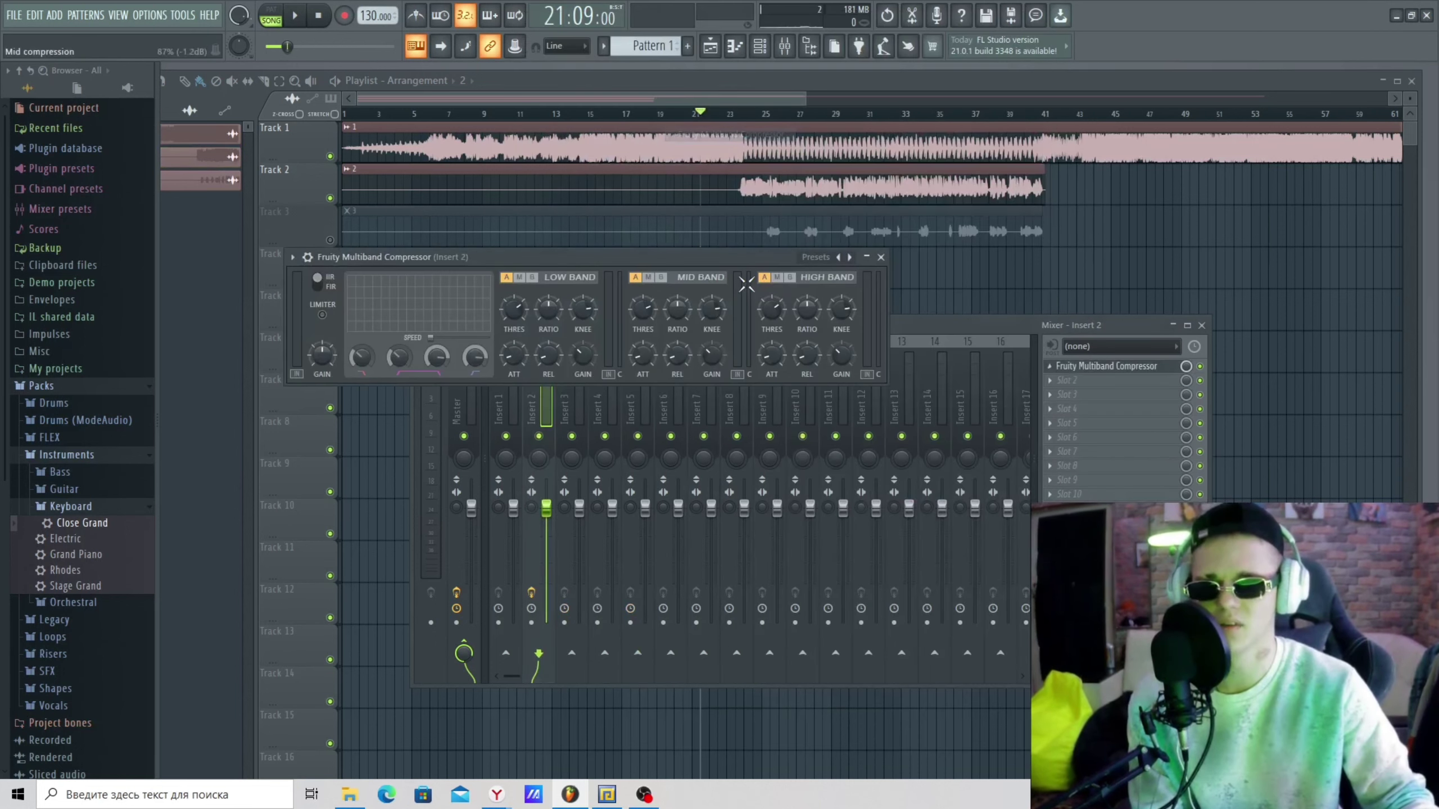
pyautogui.click(849, 258)
pyautogui.click(849, 258)
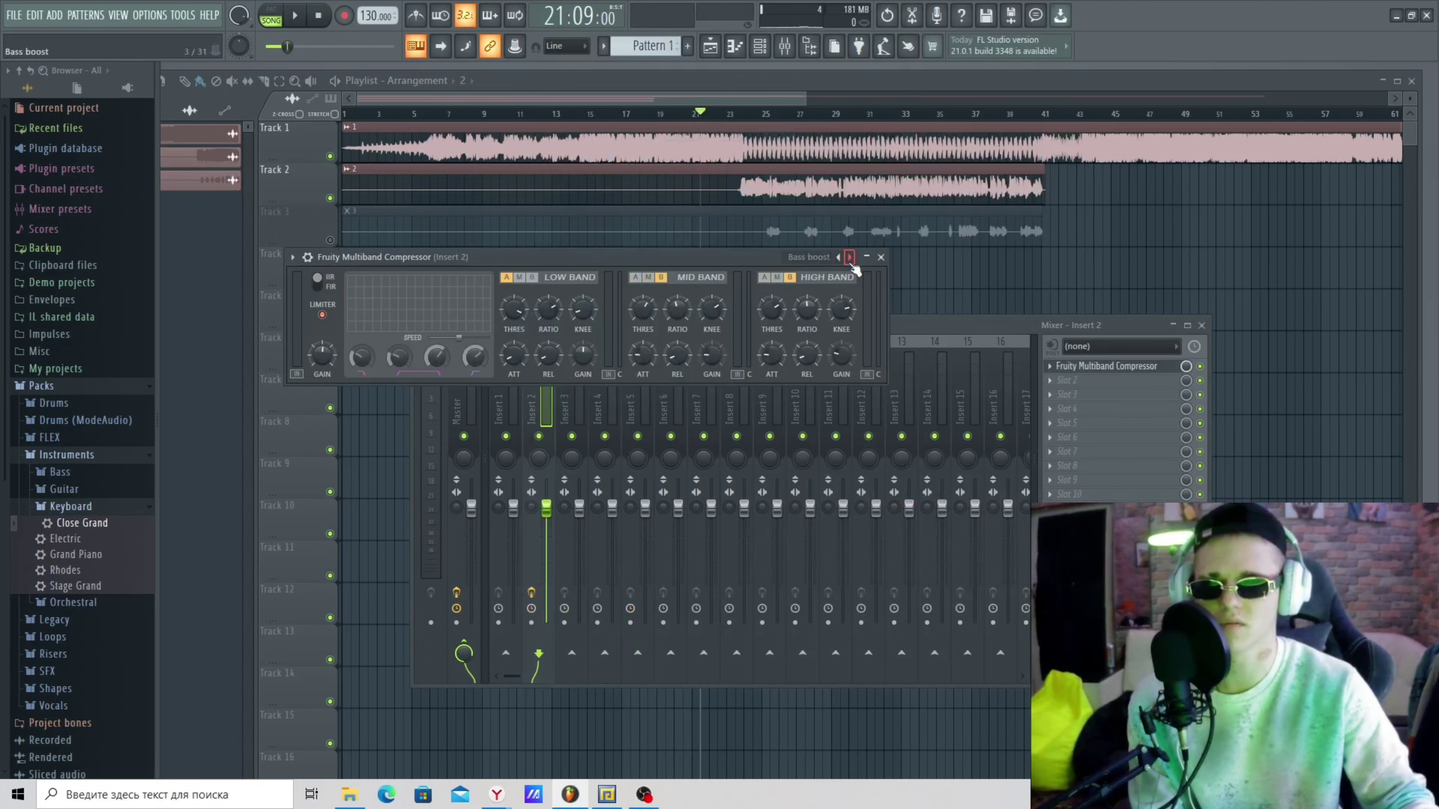
pyautogui.click(881, 257)
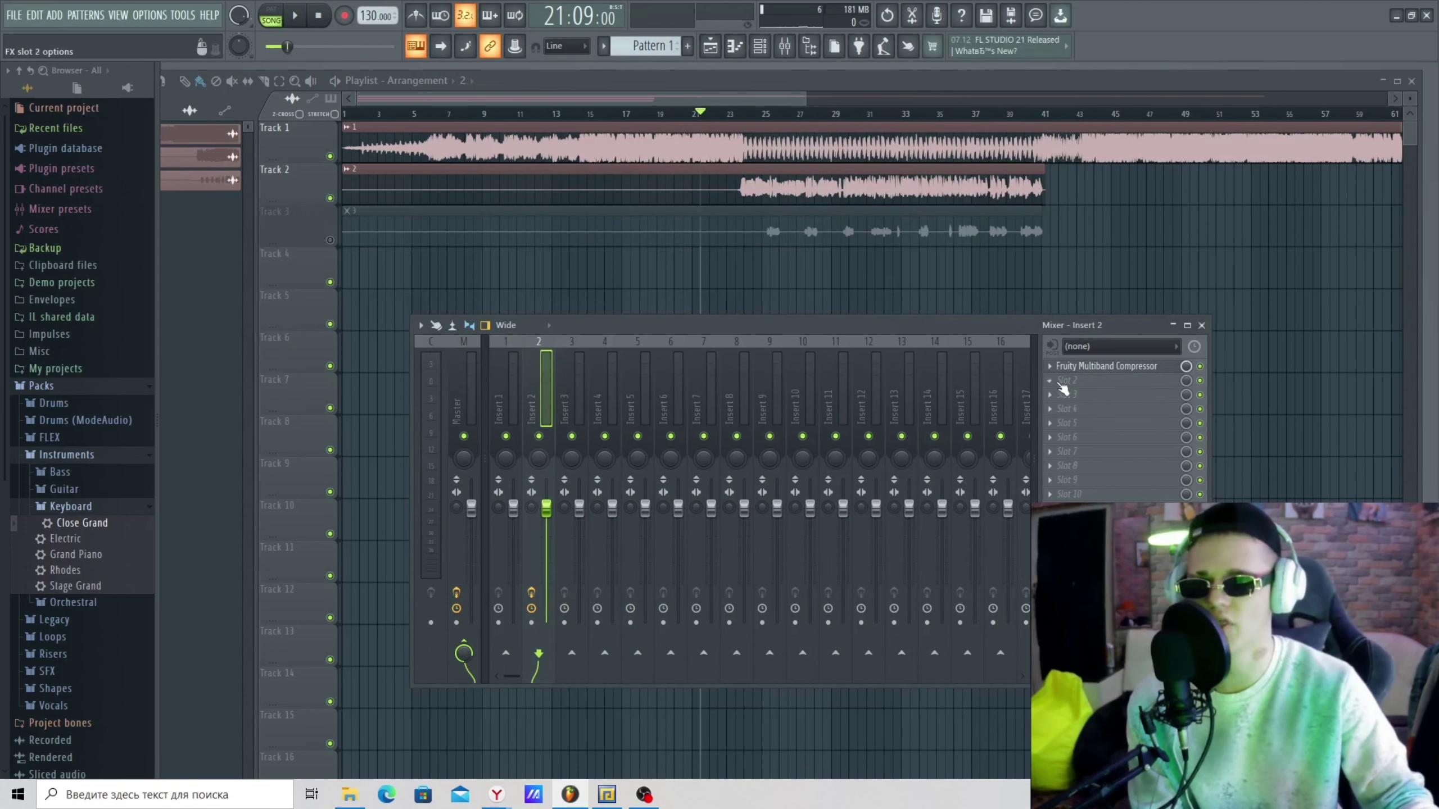
# Load Virtual Mix Rack into the second effect slot of Insert 2 and choose its Warm Vocals preset from the Vocals group.
pyautogui.click(1050, 380)
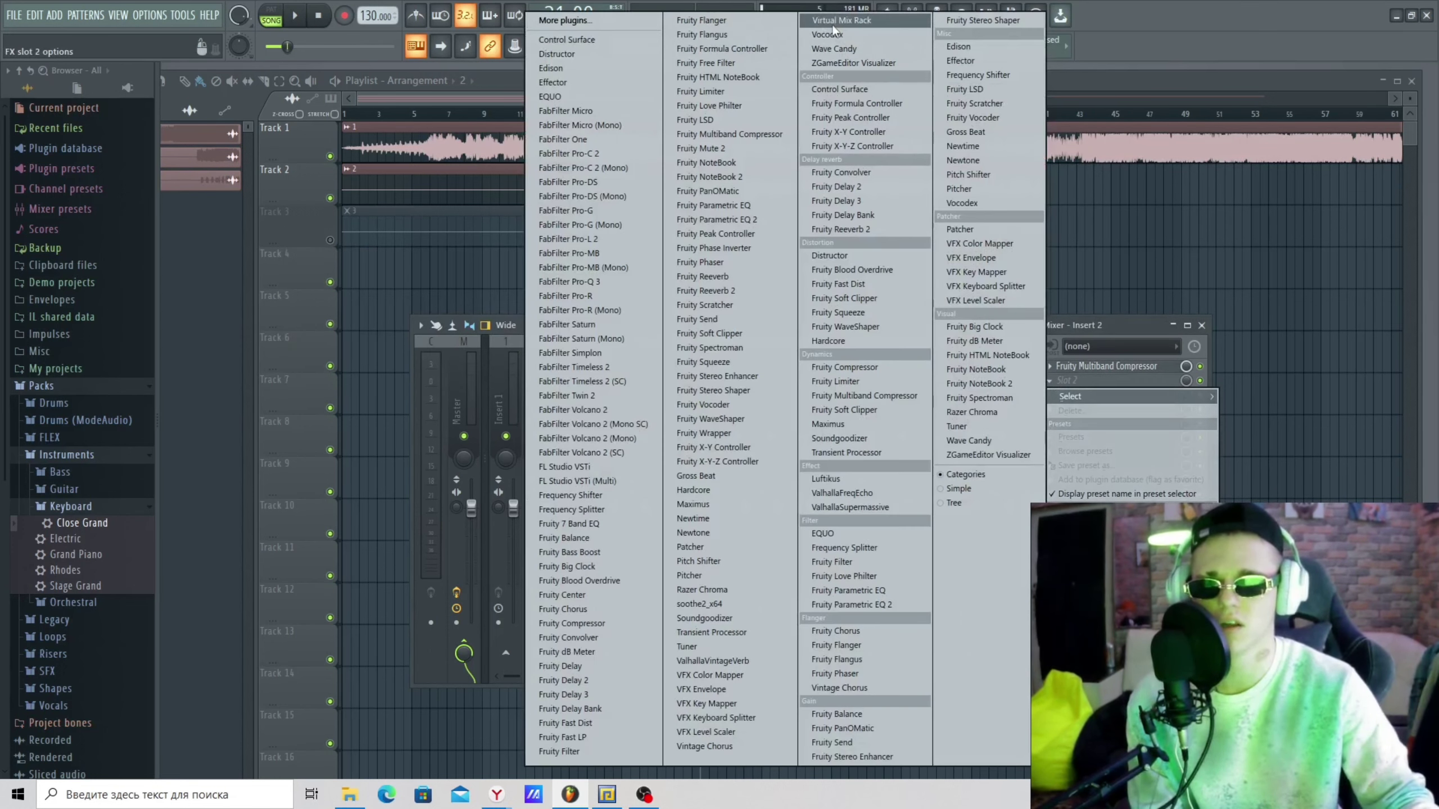
pyautogui.click(889, 20)
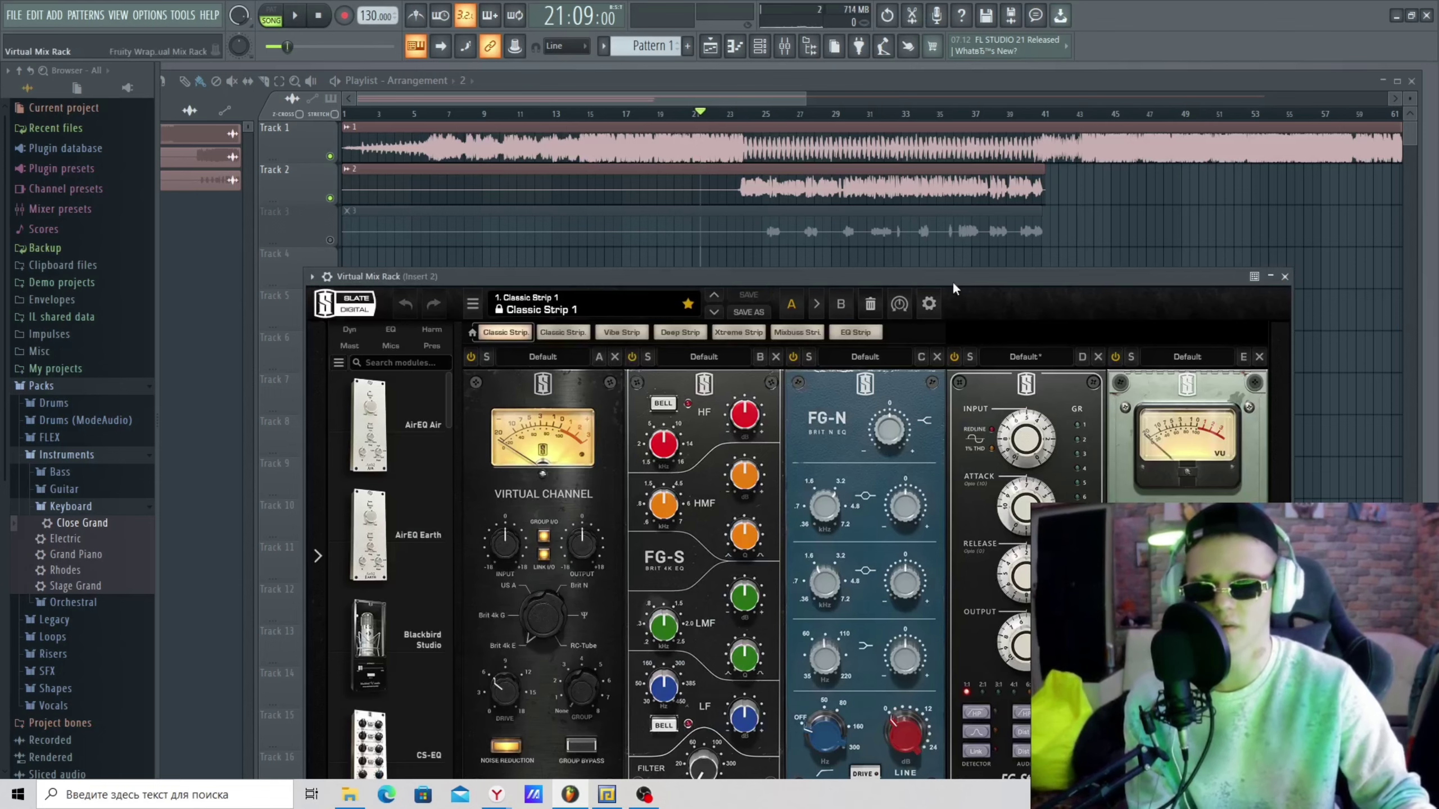
pyautogui.moveTo(952, 281); pyautogui.dragTo(955, 202)
pyautogui.click(563, 228)
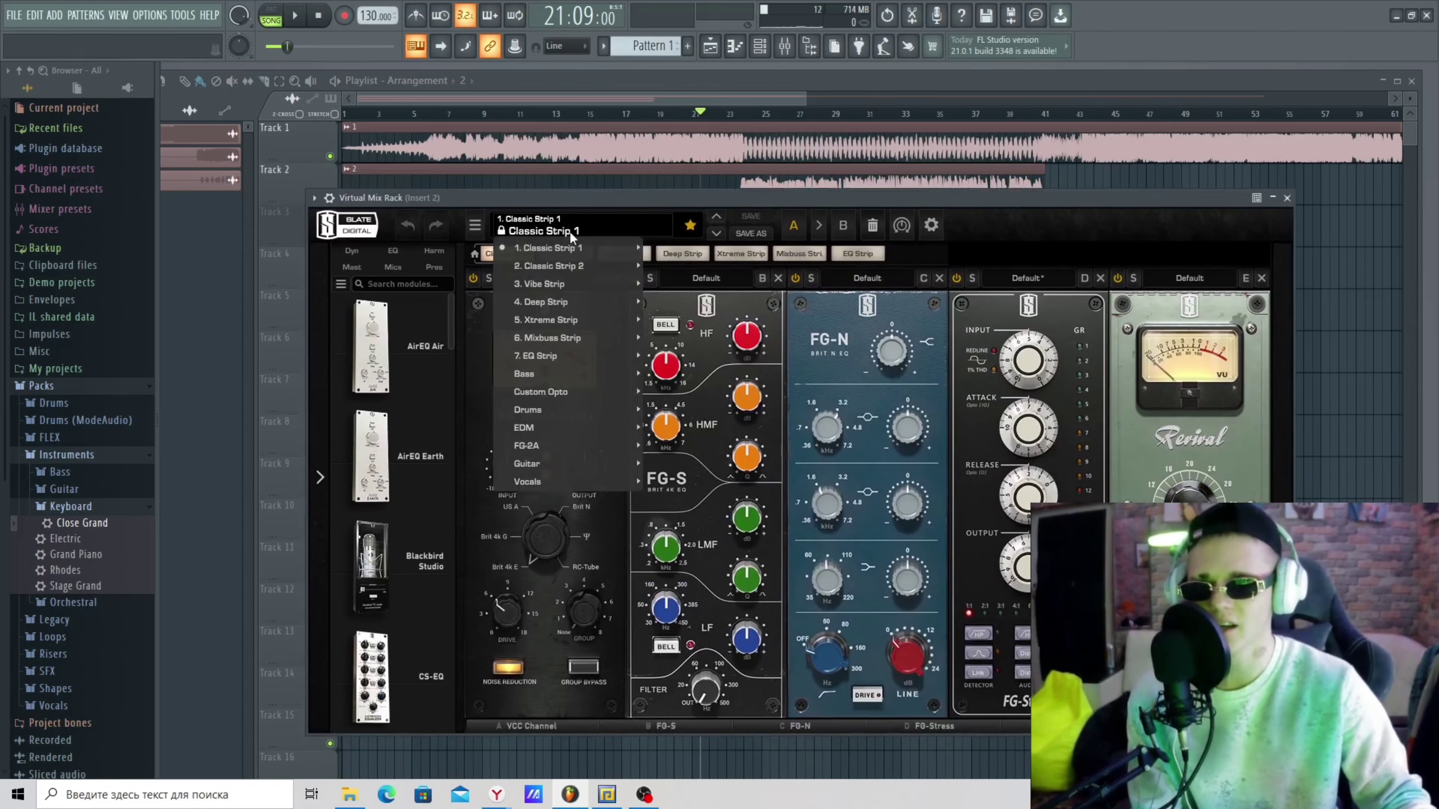
pyautogui.moveTo(581, 481)
pyautogui.click(697, 482)
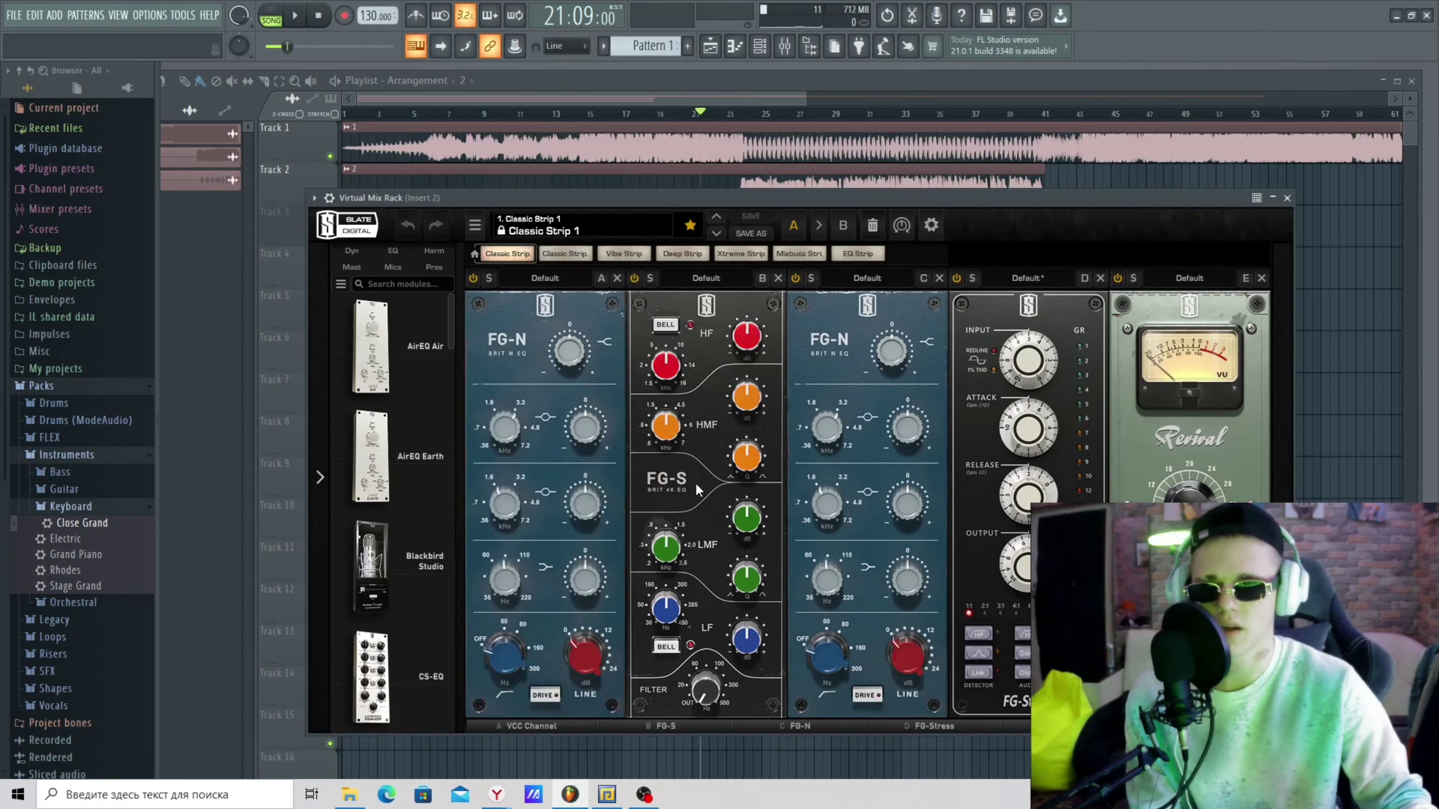
# Set the FG-N module to the Vocals preset, FG-116 to Vocals Parallel 1 and Revival's Thickness to 11.7, and close the rack.
pyautogui.click(544, 278)
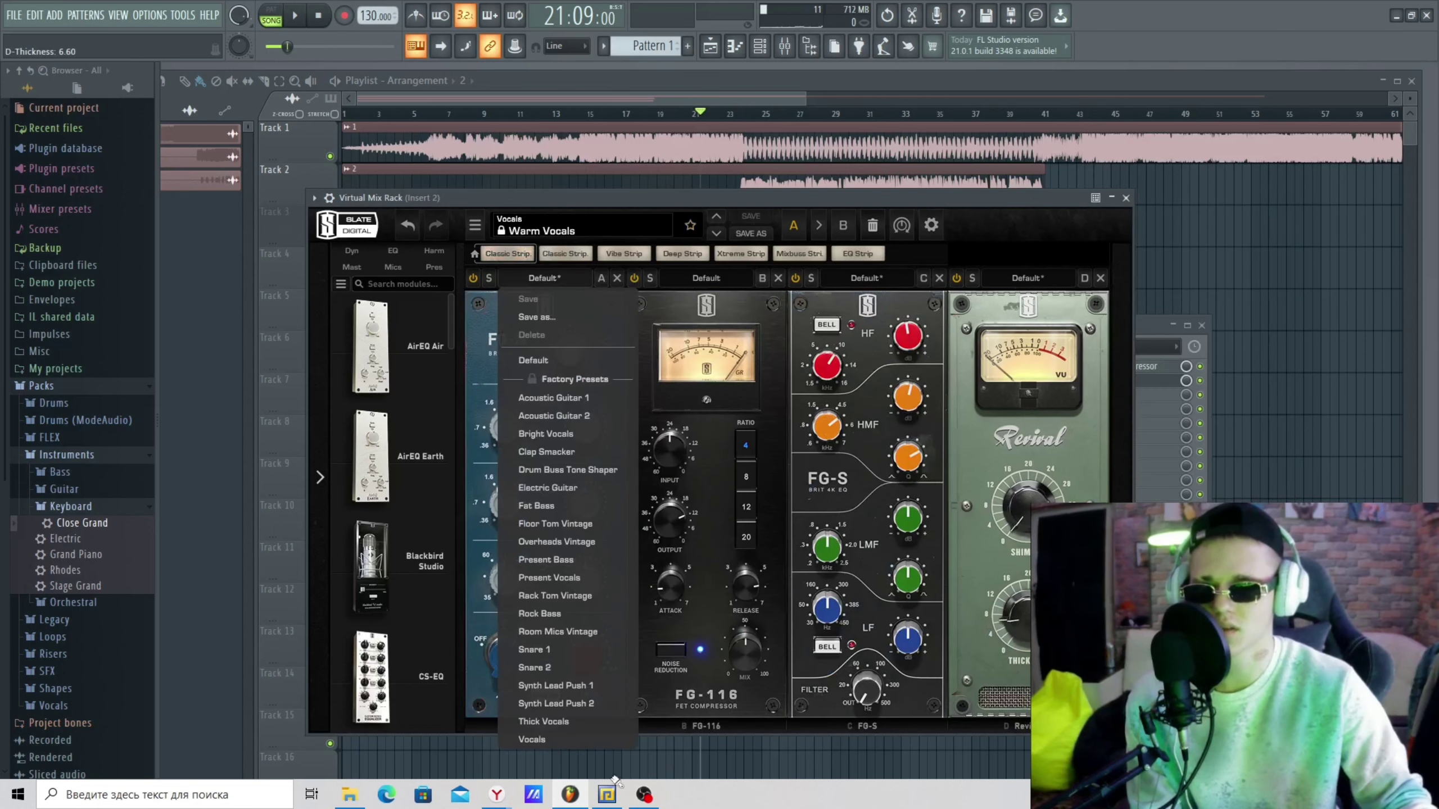
pyautogui.click(541, 740)
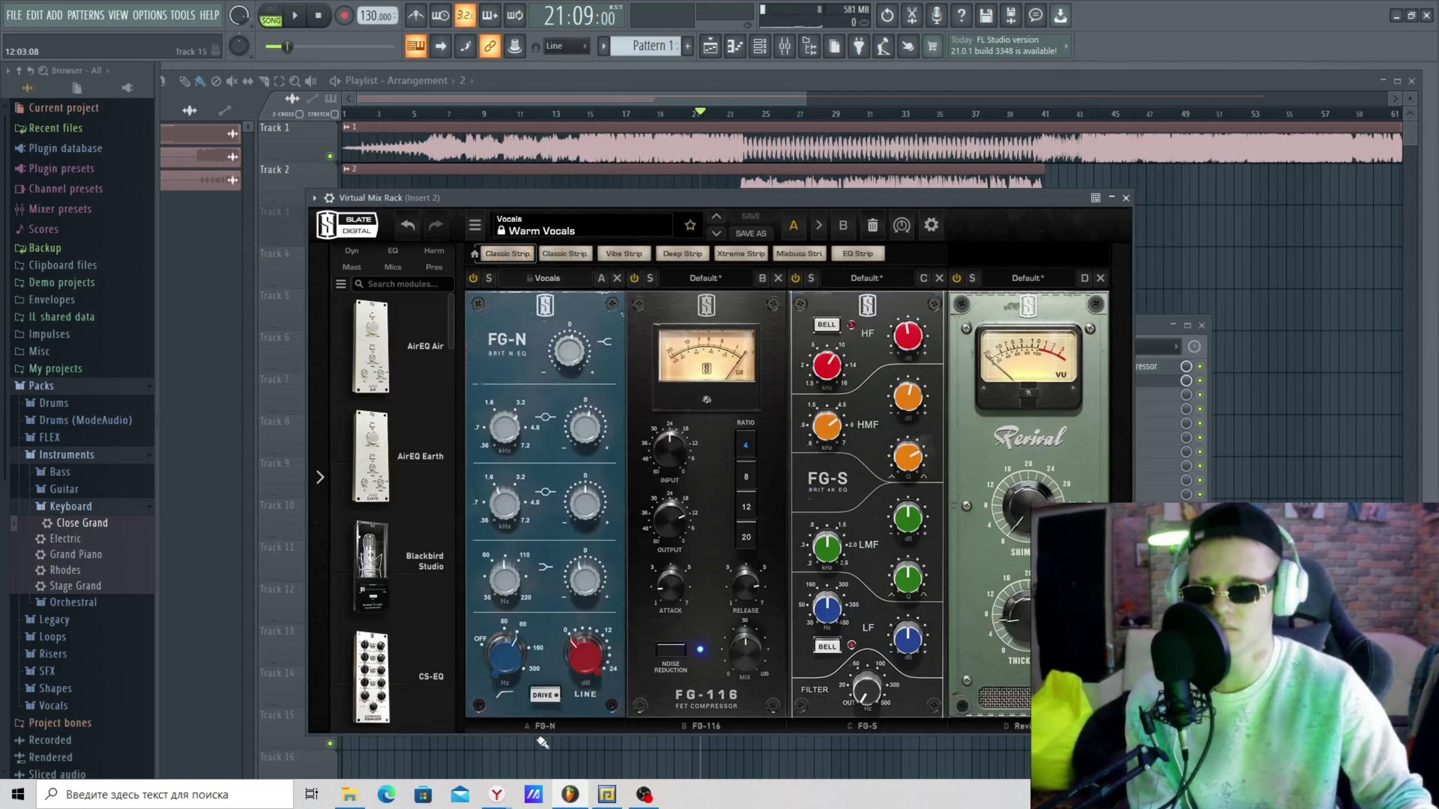
pyautogui.click(701, 283)
pyautogui.click(753, 597)
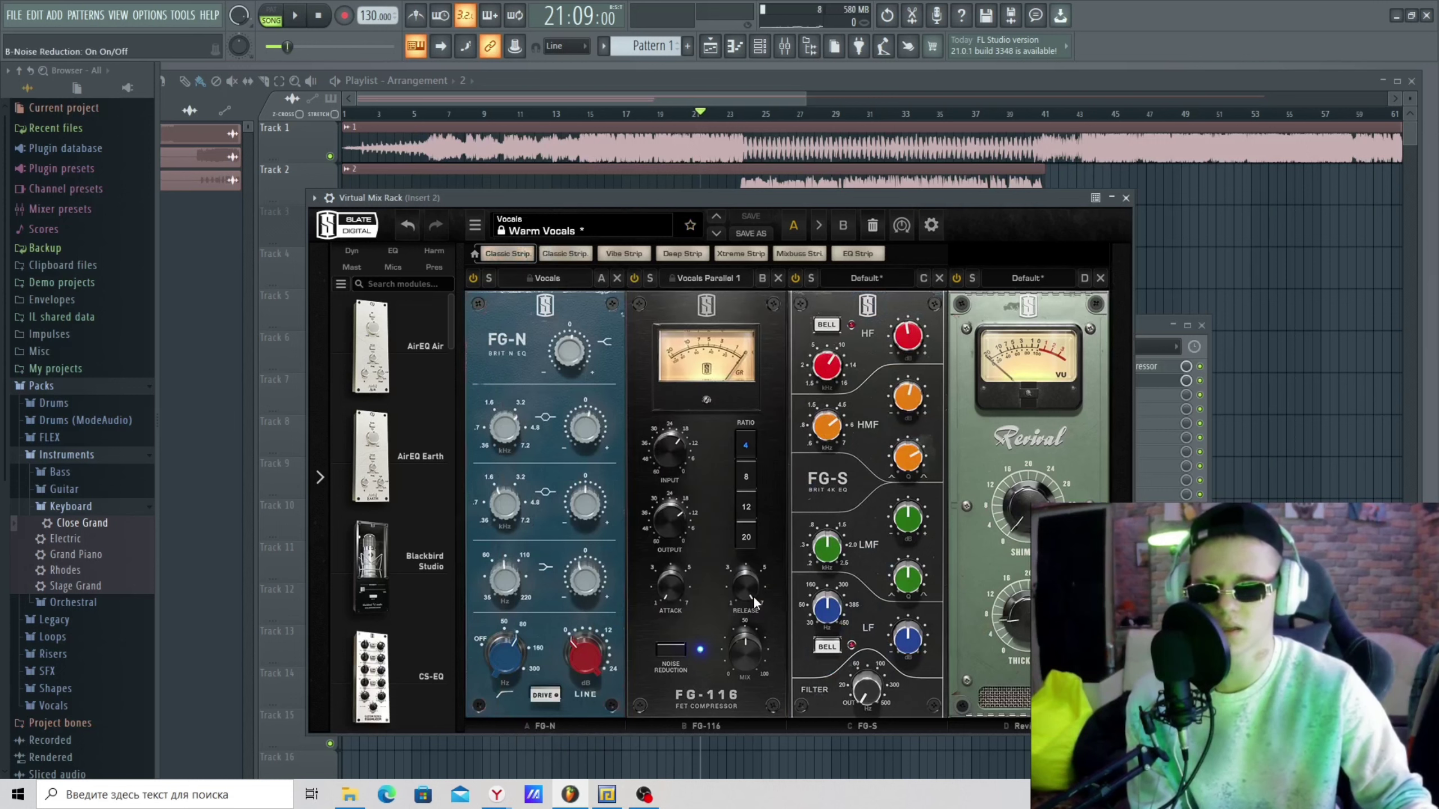
pyautogui.moveTo(1024, 640); pyautogui.dragTo(1013, 596)
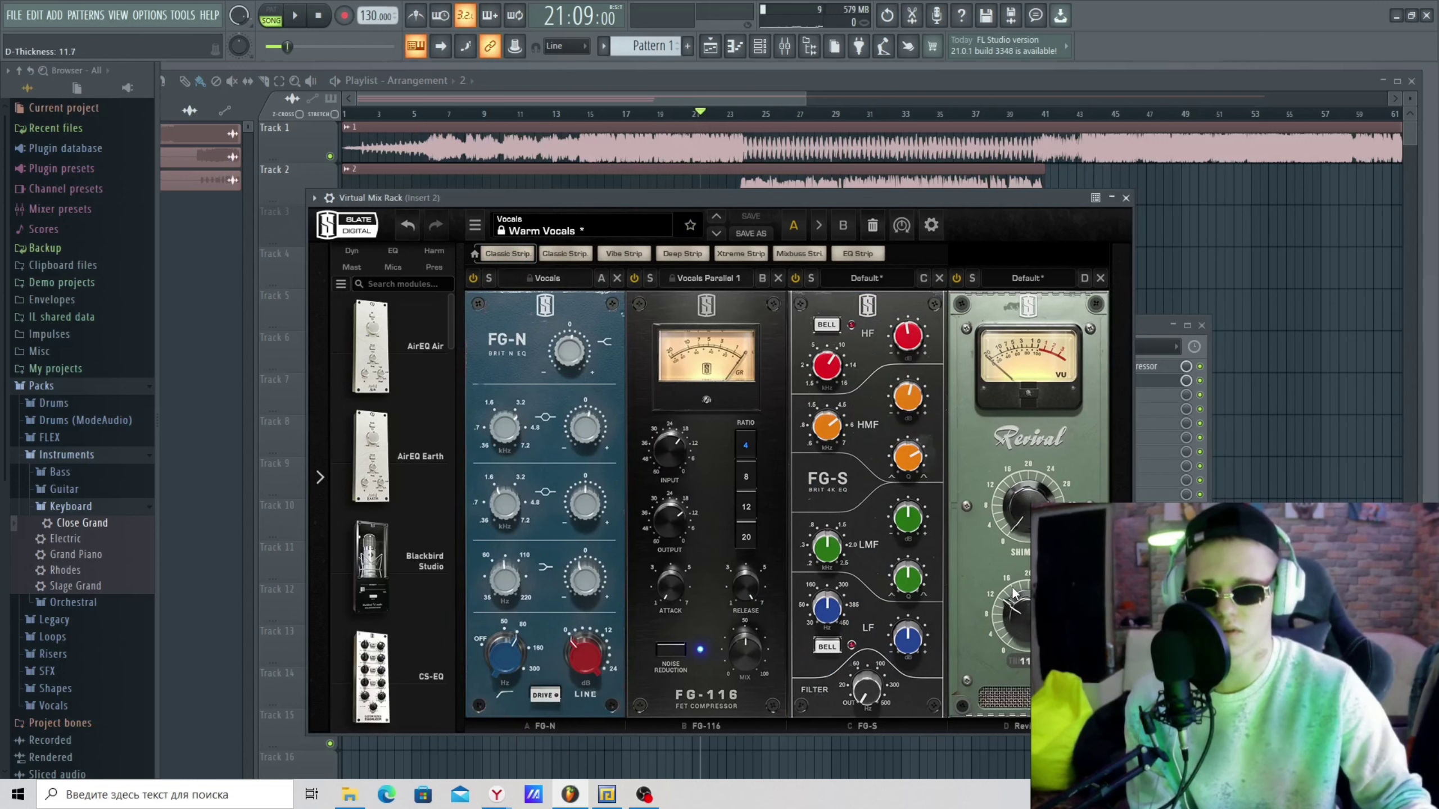
pyautogui.click(1126, 198)
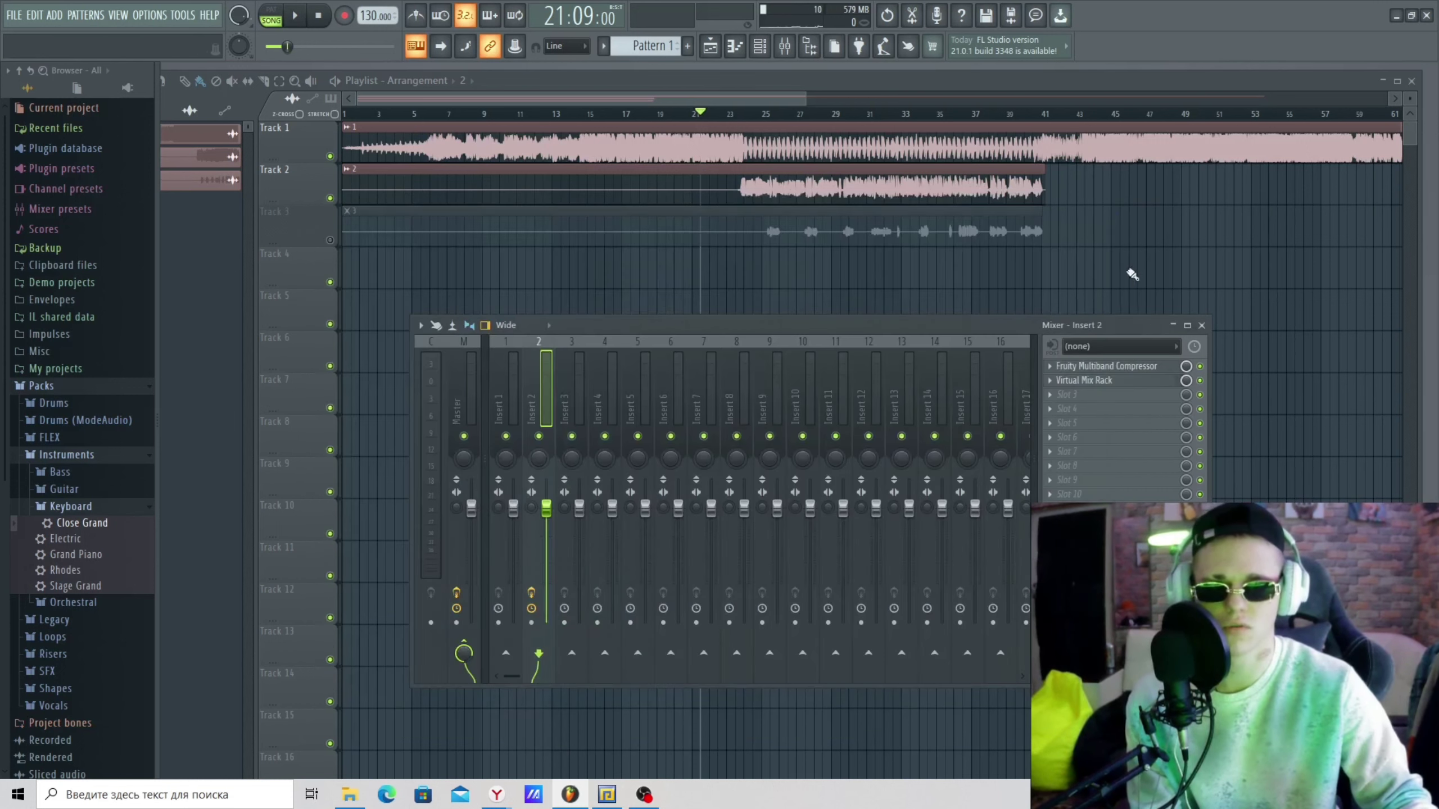
# Load ValhallaSupermassive with its Default preset into the third effect slot of Insert 2 and return to the playlist.
pyautogui.click(1052, 395)
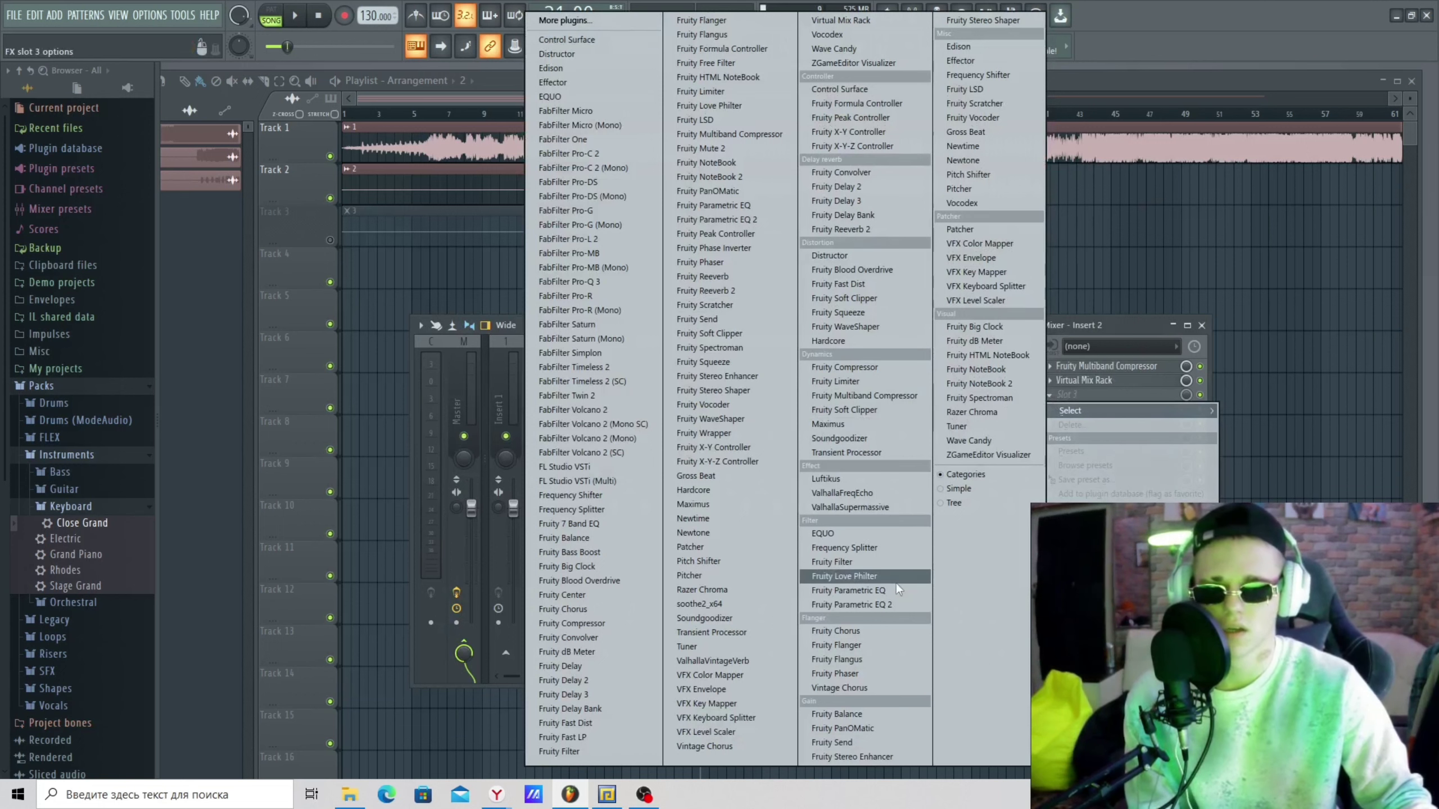
pyautogui.click(864, 510)
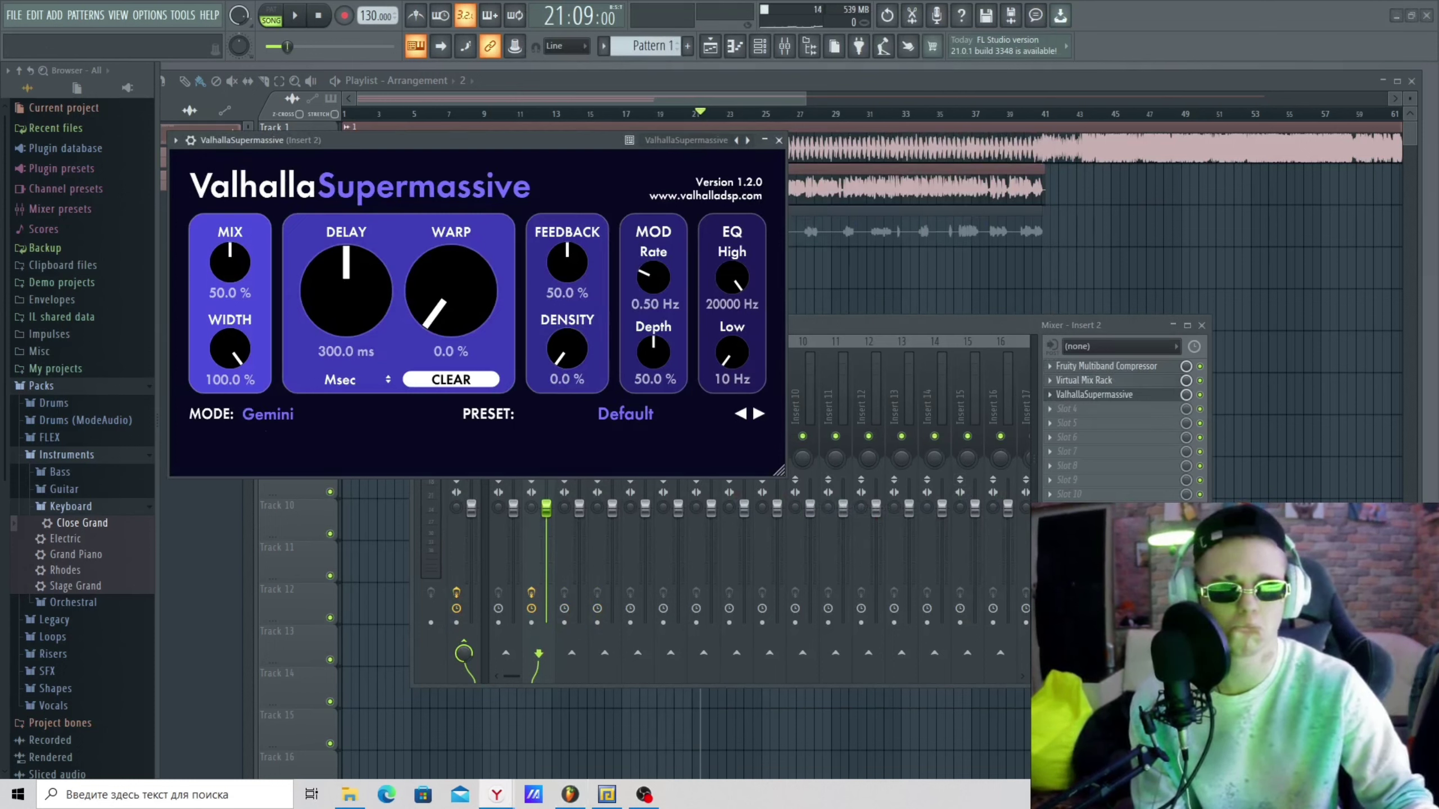
pyautogui.click(723, 98)
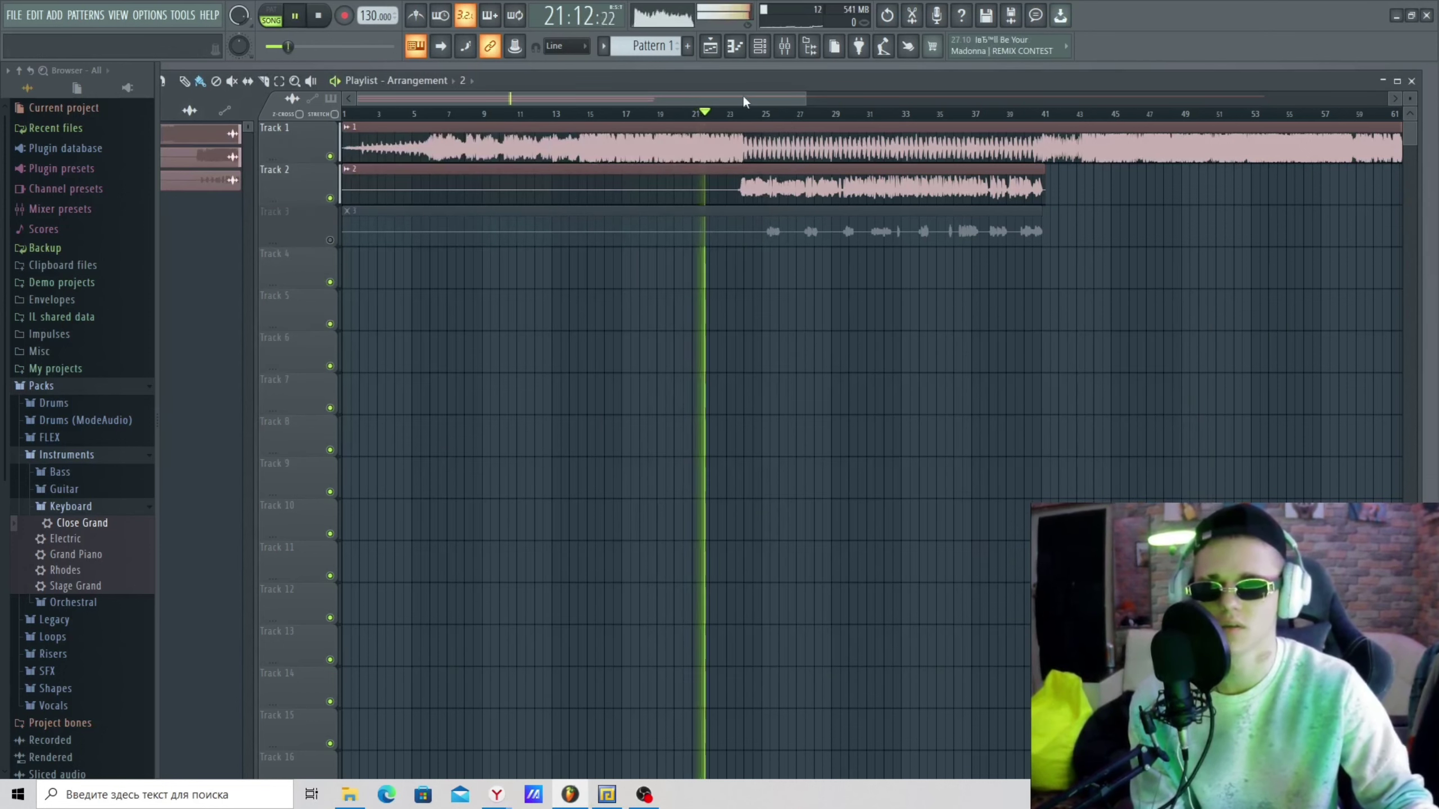
# Play the song from about bar 23 with the mixer shown to hear the processed vocal, and stop playback.
pyautogui.click(735, 118)
pyautogui.press('space')
pyautogui.press('F9')
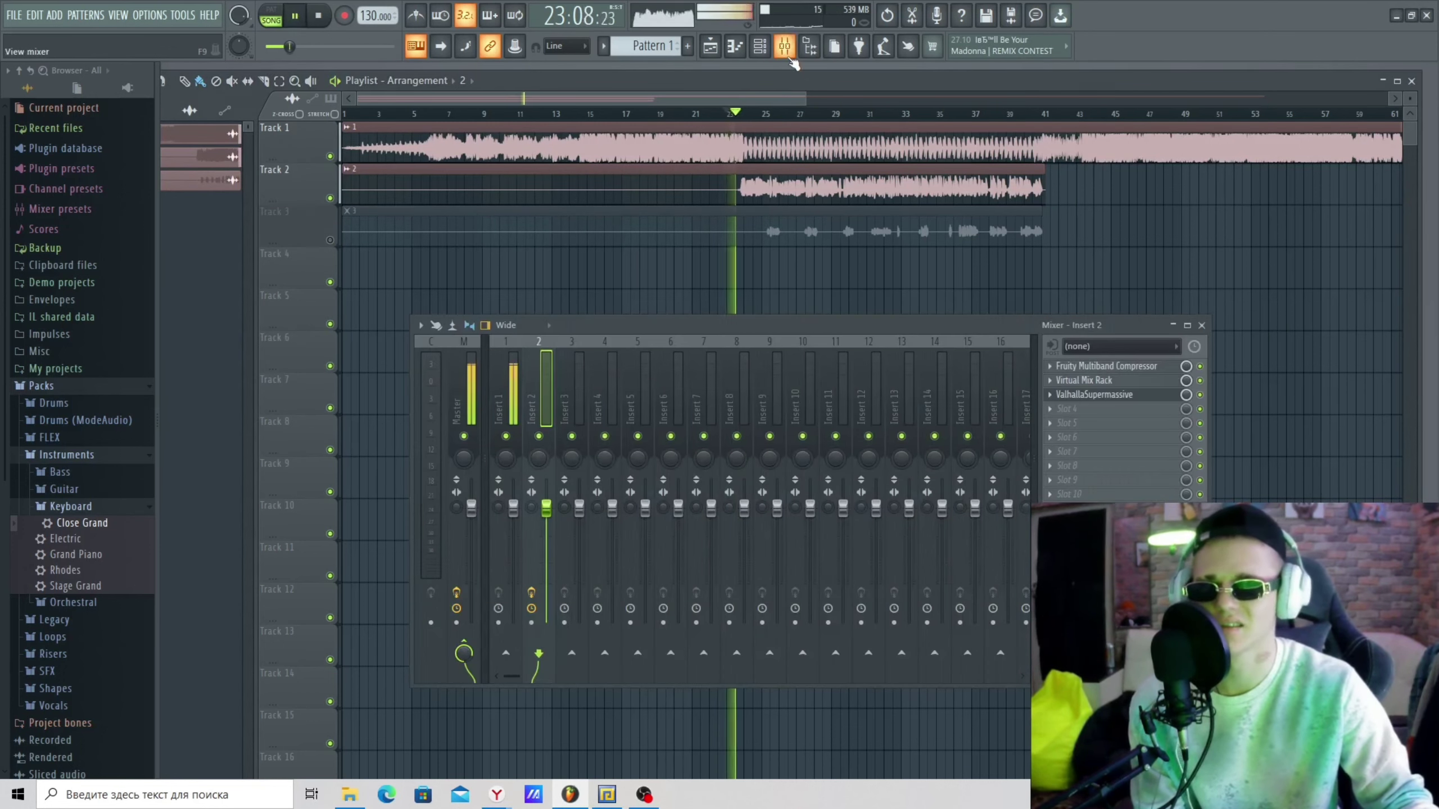
pyautogui.press('space')
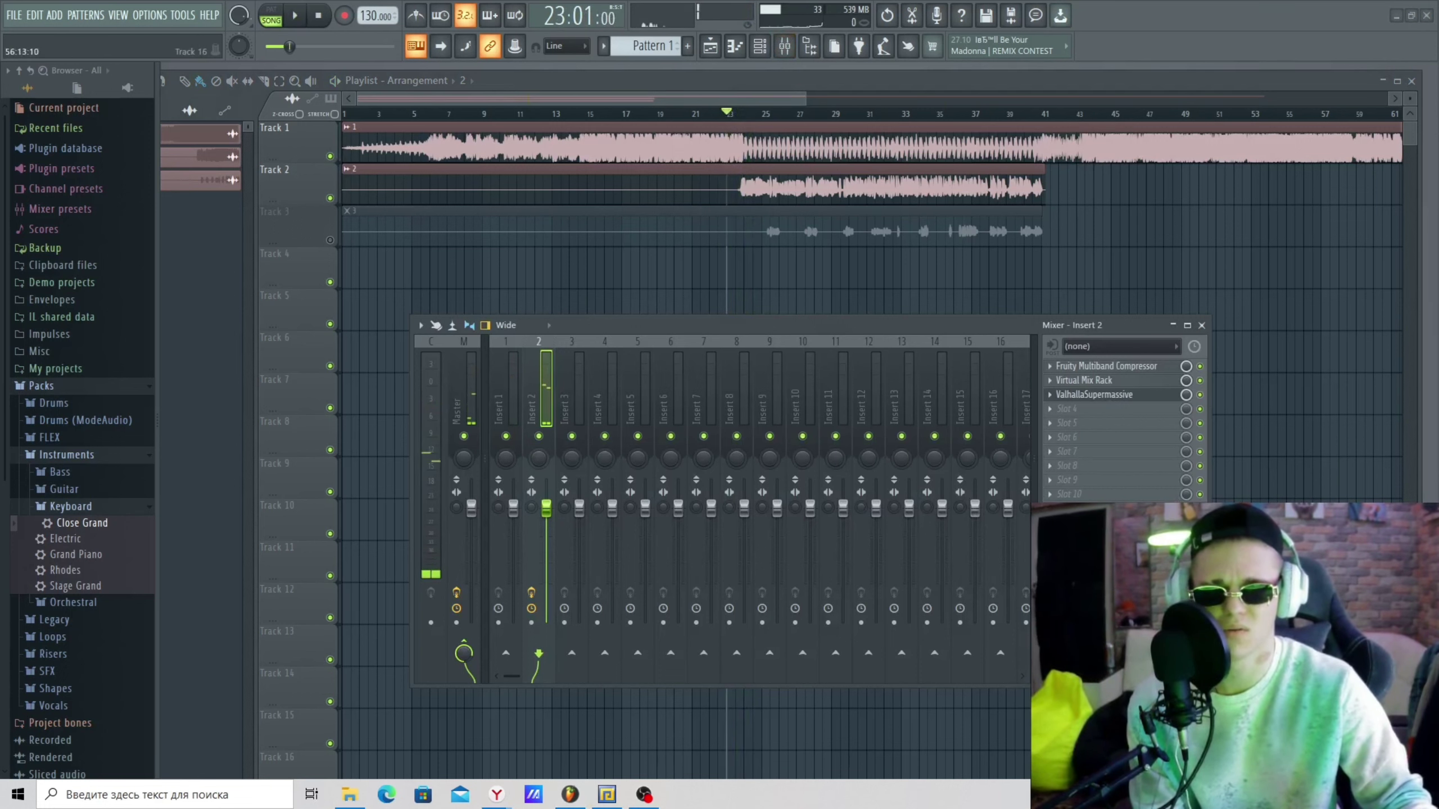
# Switch to OBS and back to FL Studio, and reposition the mixer to show the vocal inserts beside the effect slots.
pyautogui.hotkey('alt', 'Tab')
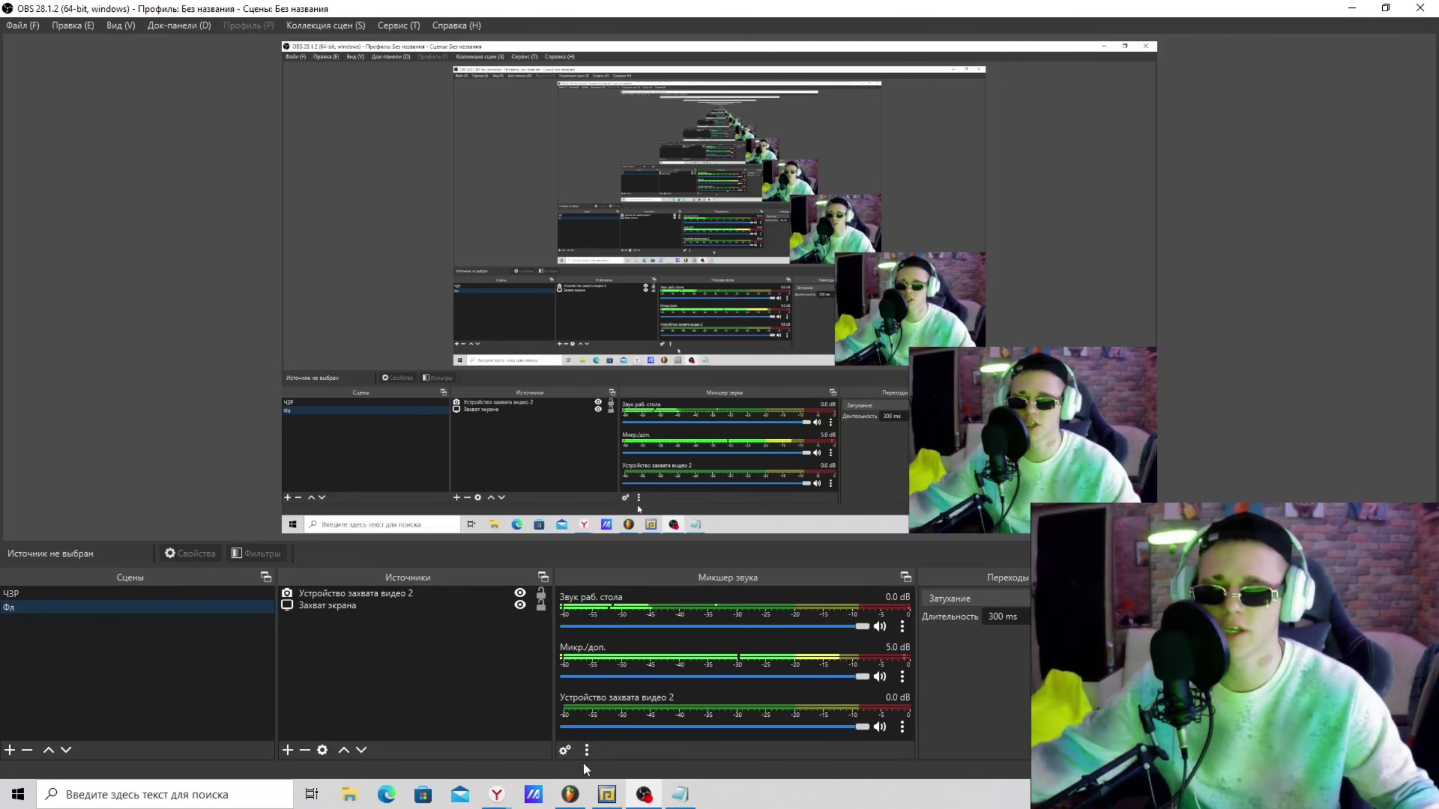
pyautogui.hotkey('alt', 'Tab')
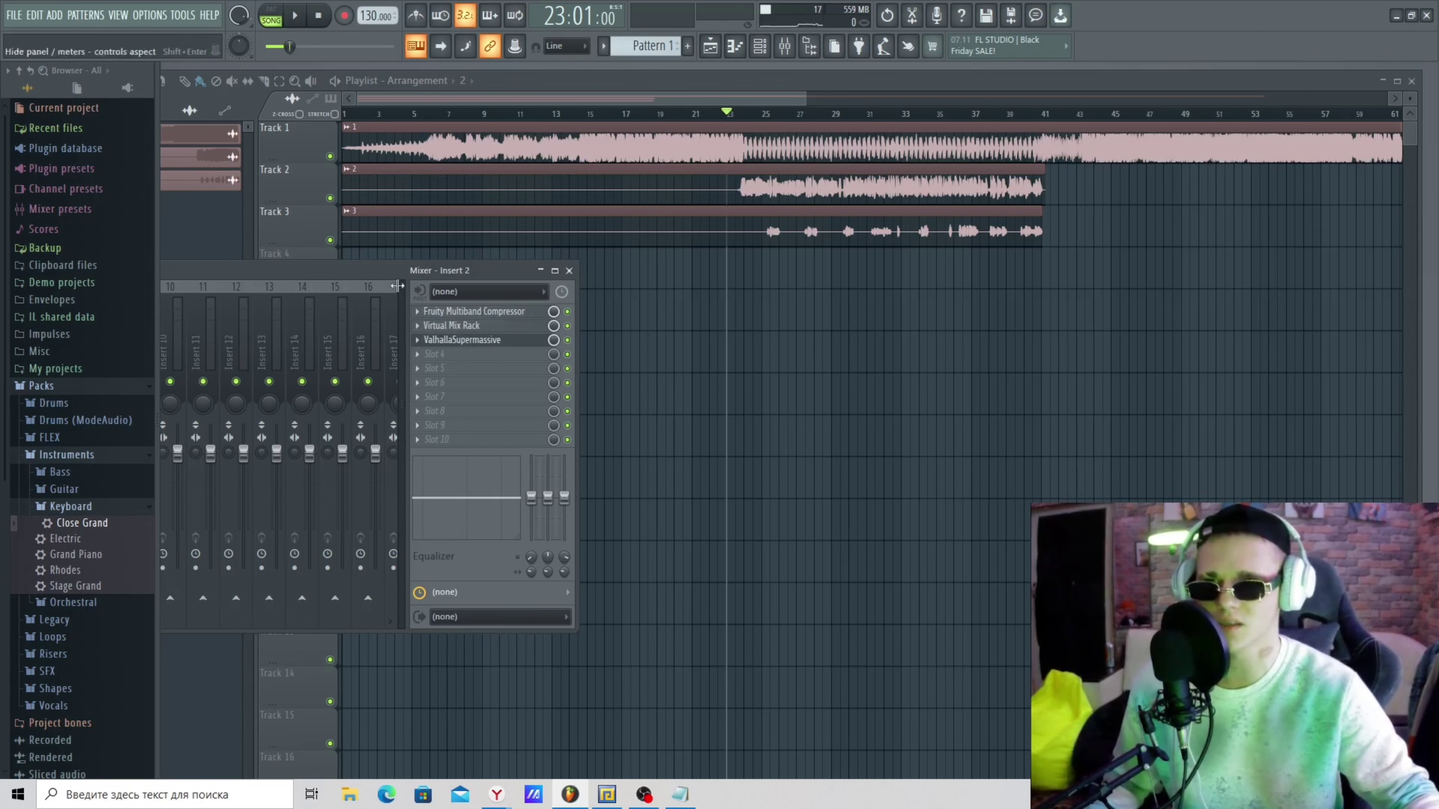
pyautogui.moveTo(398, 286); pyautogui.dragTo(692, 275)
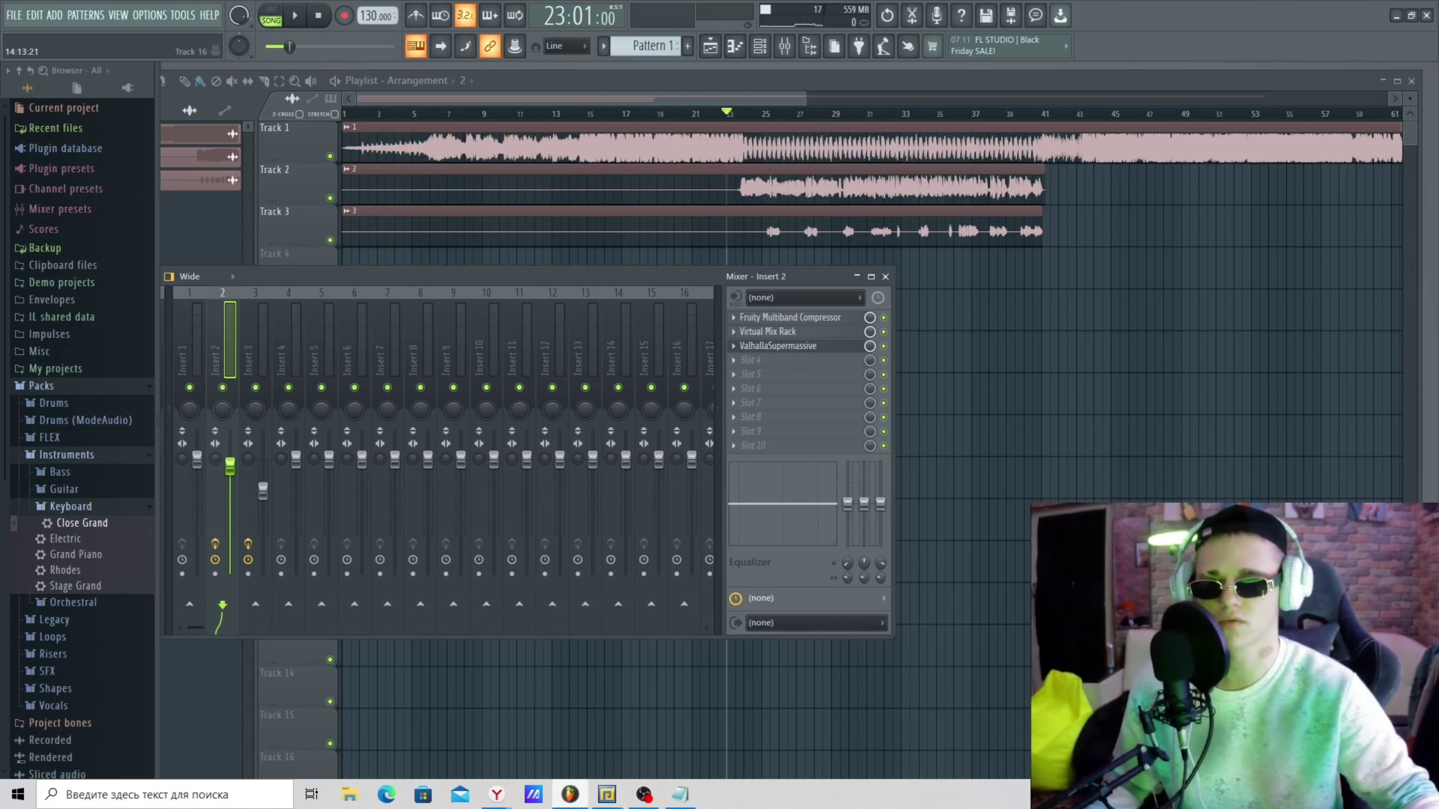
# Switch to MixPad and examine the doubled verse vocals and the backing vocal clips on the tracks below.
pyautogui.click(607, 794)
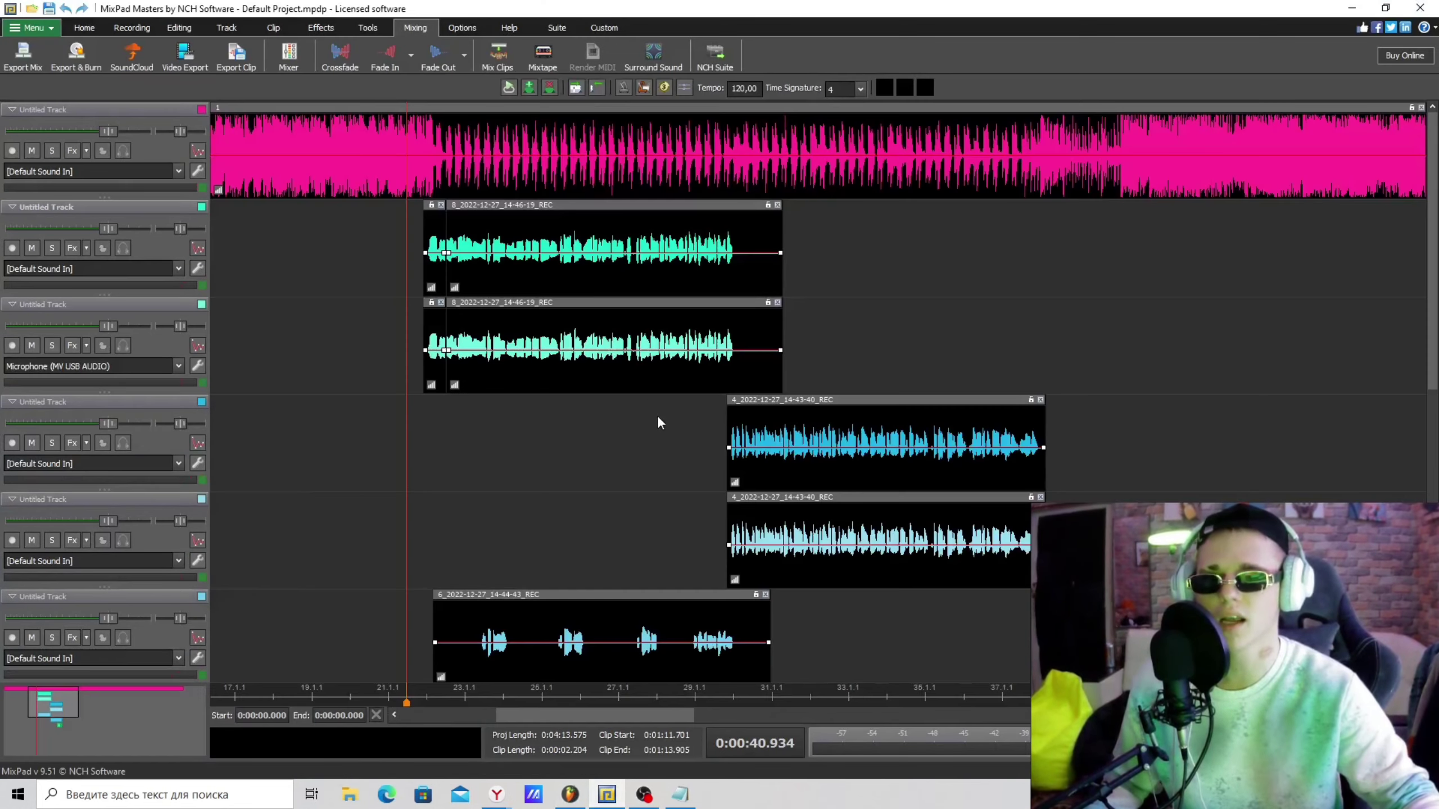
pyautogui.moveTo(357, 235); pyautogui.dragTo(794, 346)
pyautogui.scroll(-2, 793, 347)
pyautogui.scroll(-4, 738, 330)
pyautogui.scroll(5, 738, 330)
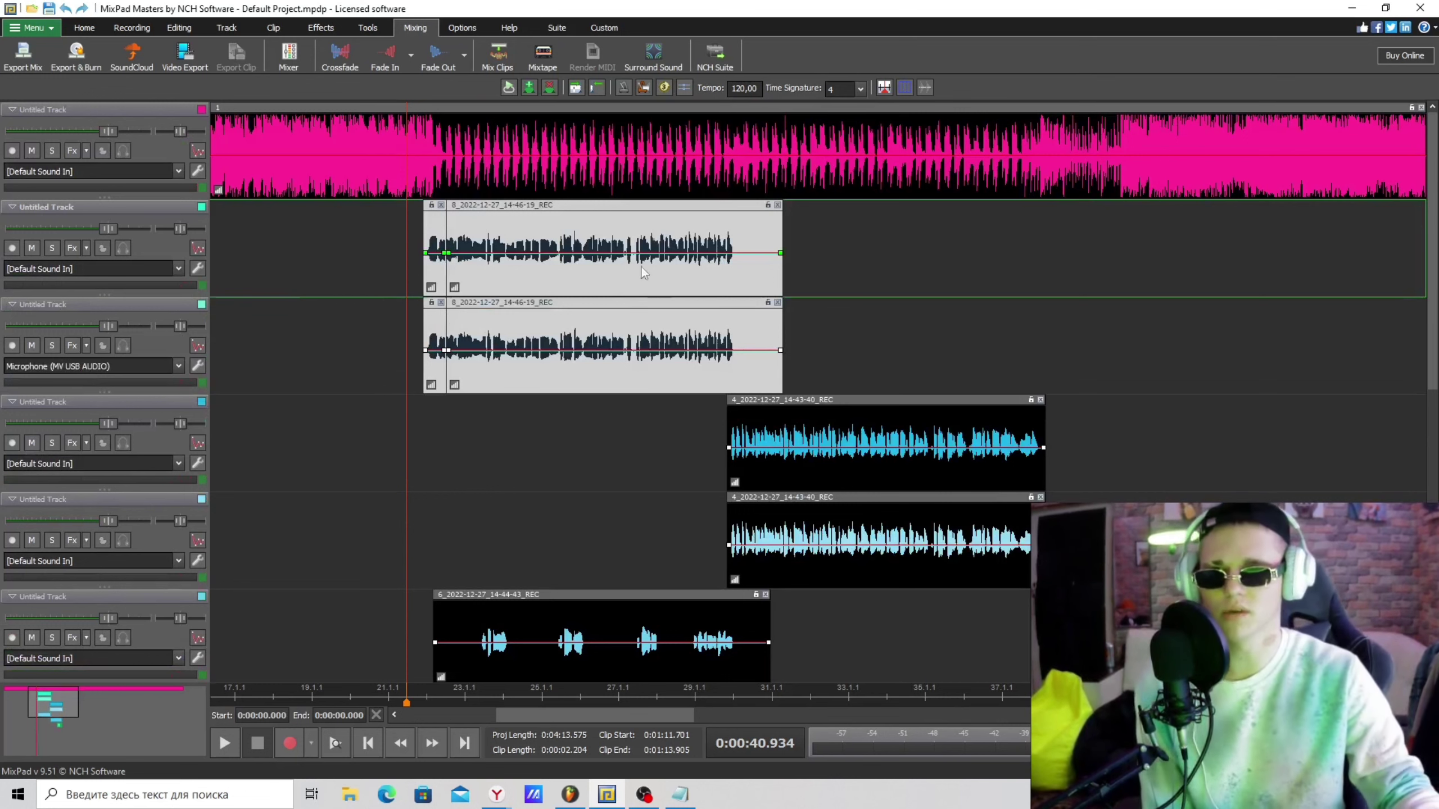
pyautogui.scroll(-3, 1431, 288)
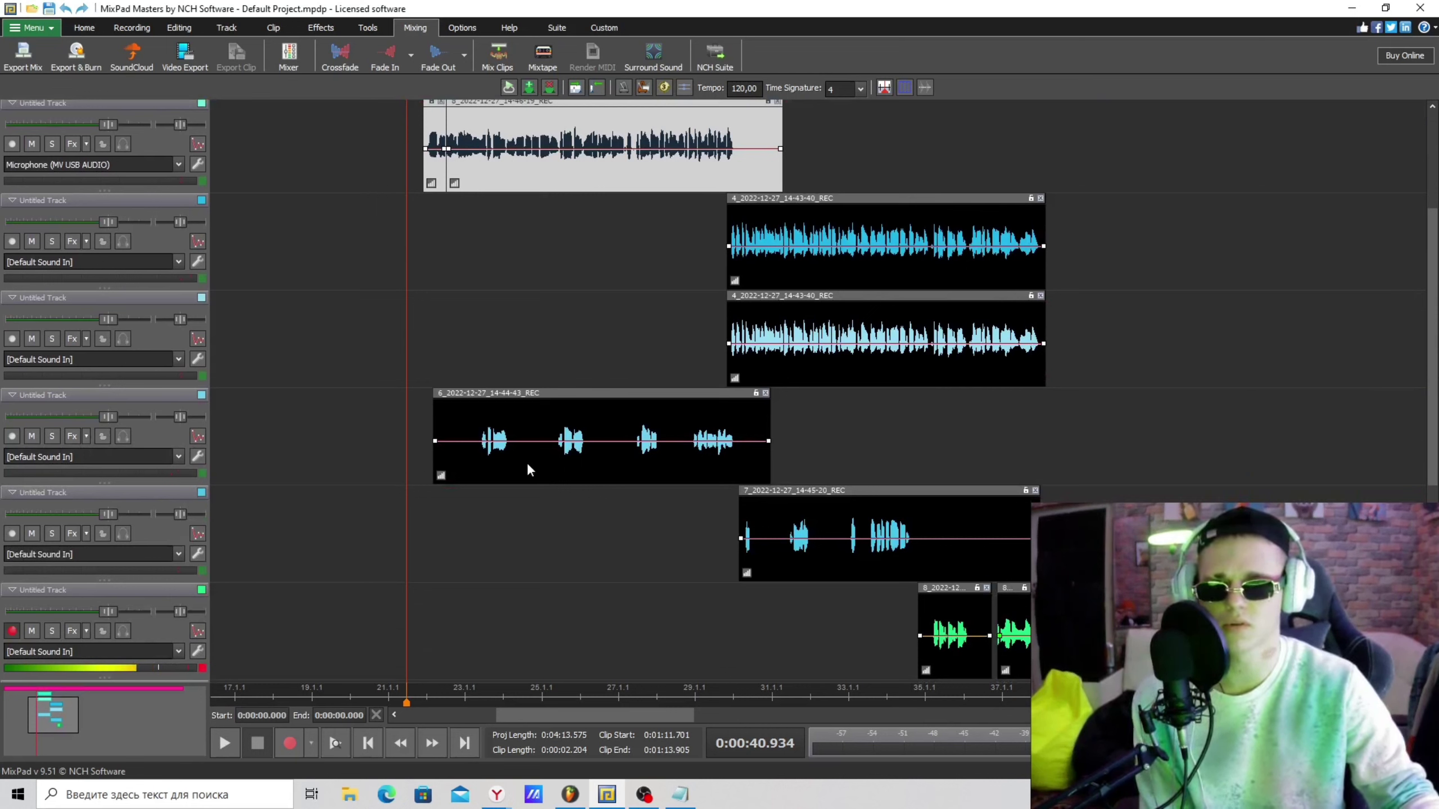
pyautogui.click(475, 504)
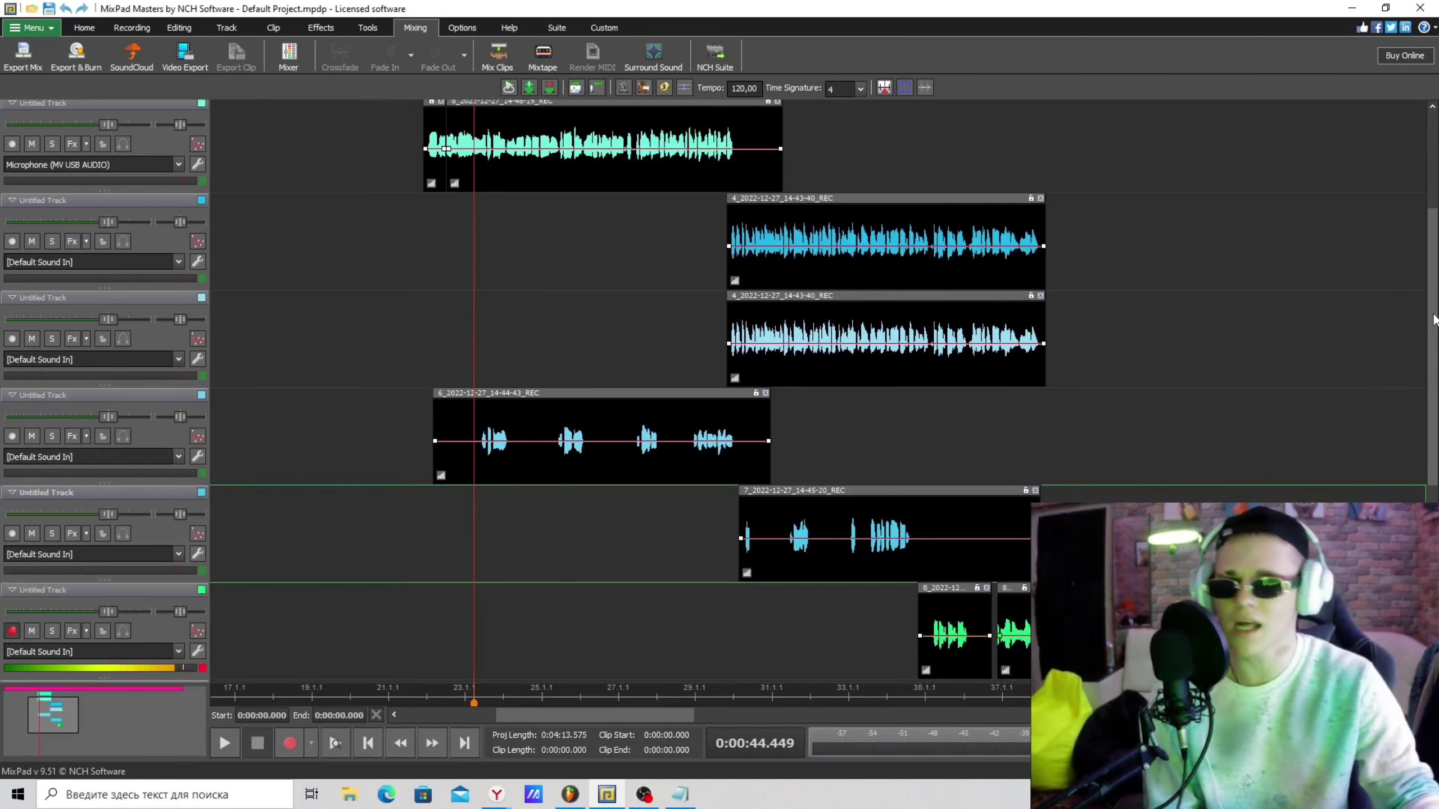
# Turn the backing track down to -127 dB and the first vocal track to its minimum volume.
pyautogui.scroll(3, 1434, 320)
pyautogui.moveTo(107, 131); pyautogui.dragTo(14, 131)
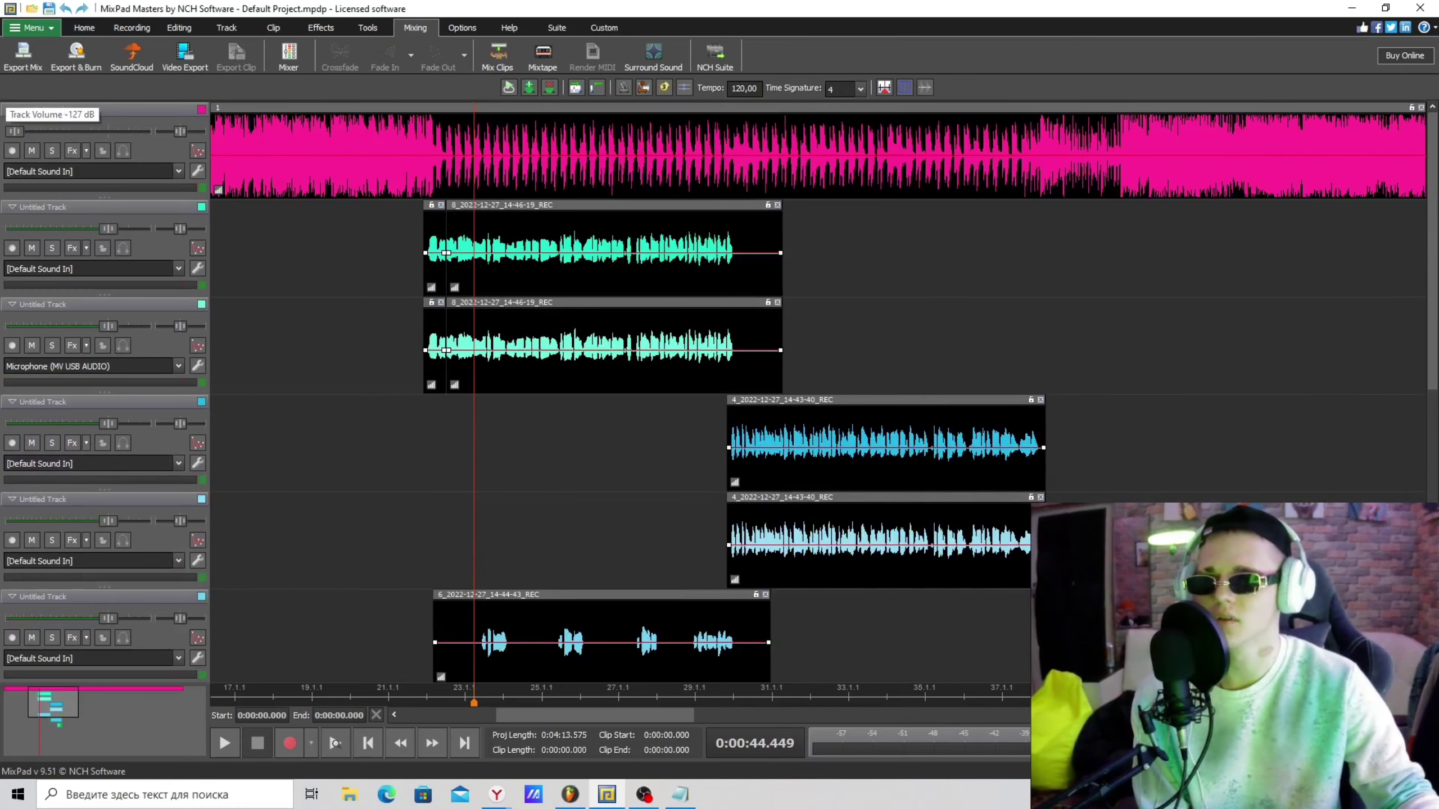
pyautogui.moveTo(108, 229); pyautogui.dragTo(14, 228)
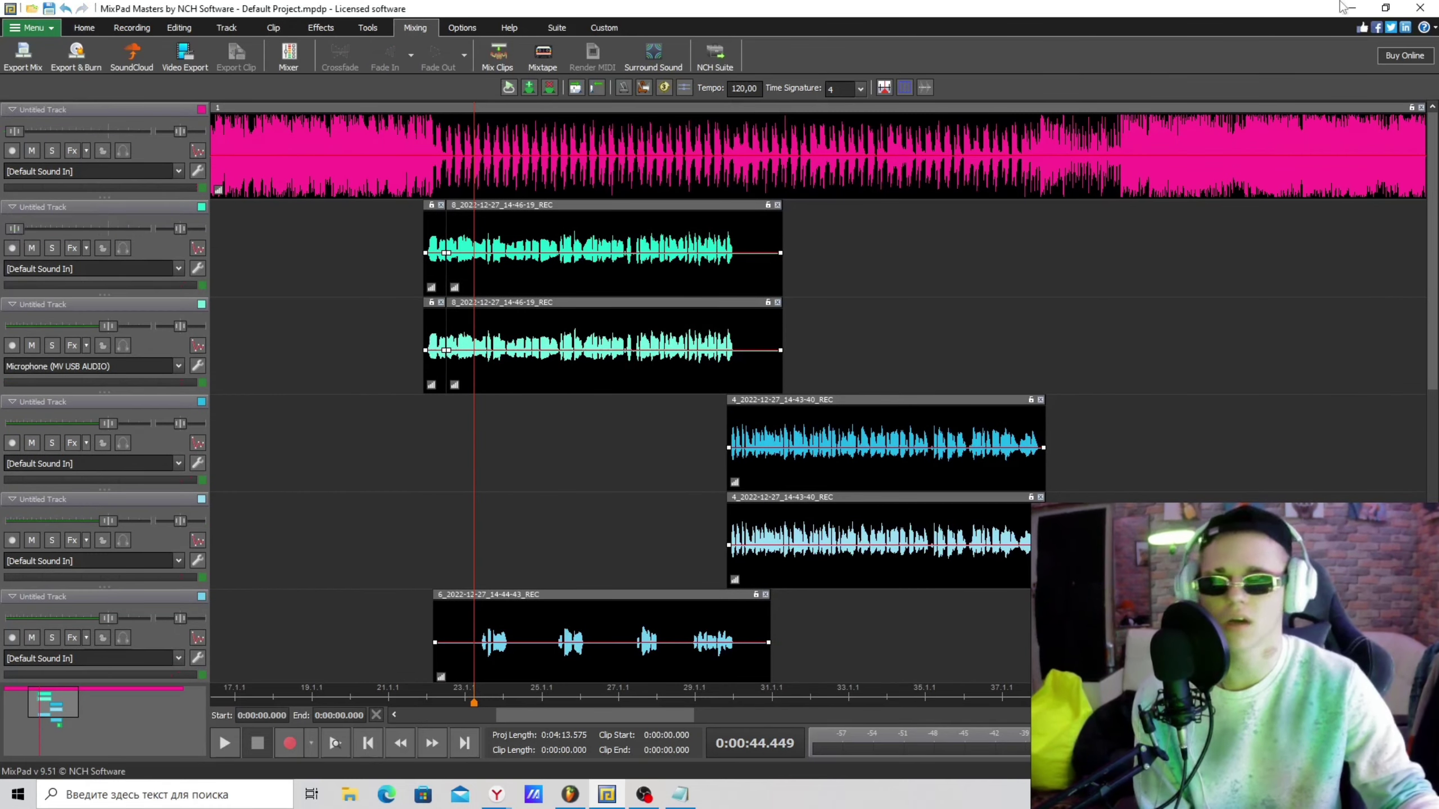
# Switch to FL Studio, mute Tracks 1 and 2, play Track 3 alone from about bar 25, and show the mixer.
pyautogui.click(570, 794)
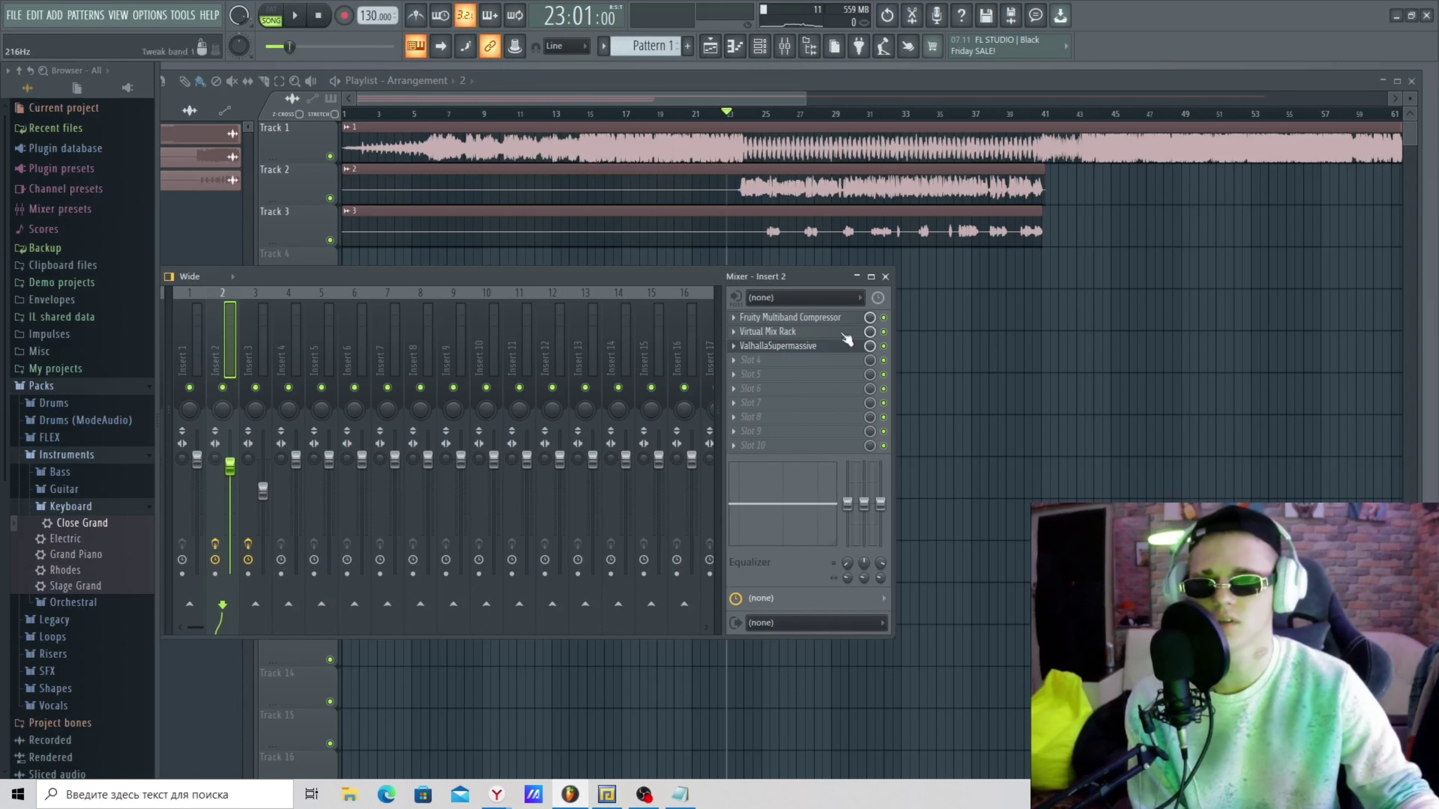
pyautogui.press('F12')
pyautogui.click(330, 156)
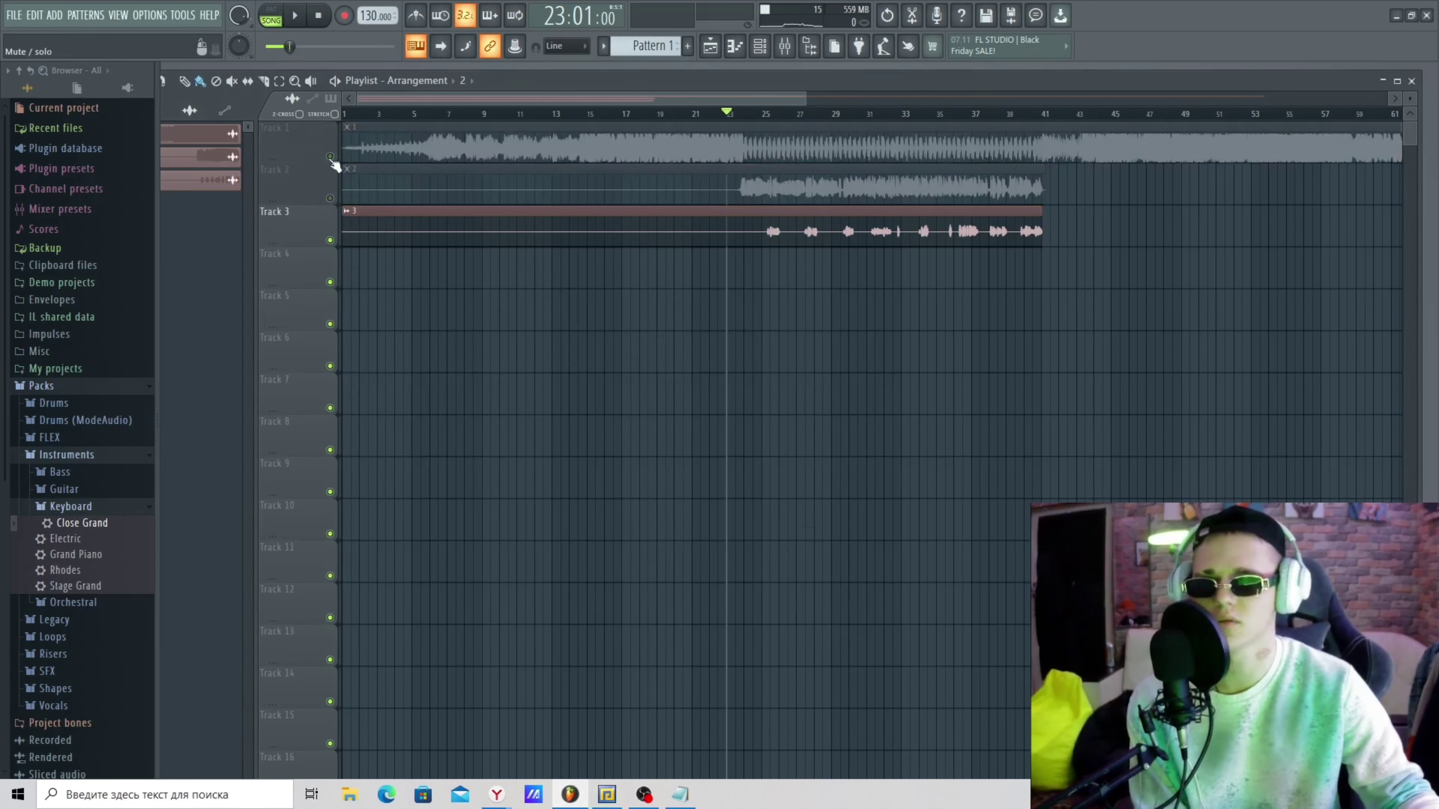
pyautogui.click(772, 114)
pyautogui.press('space')
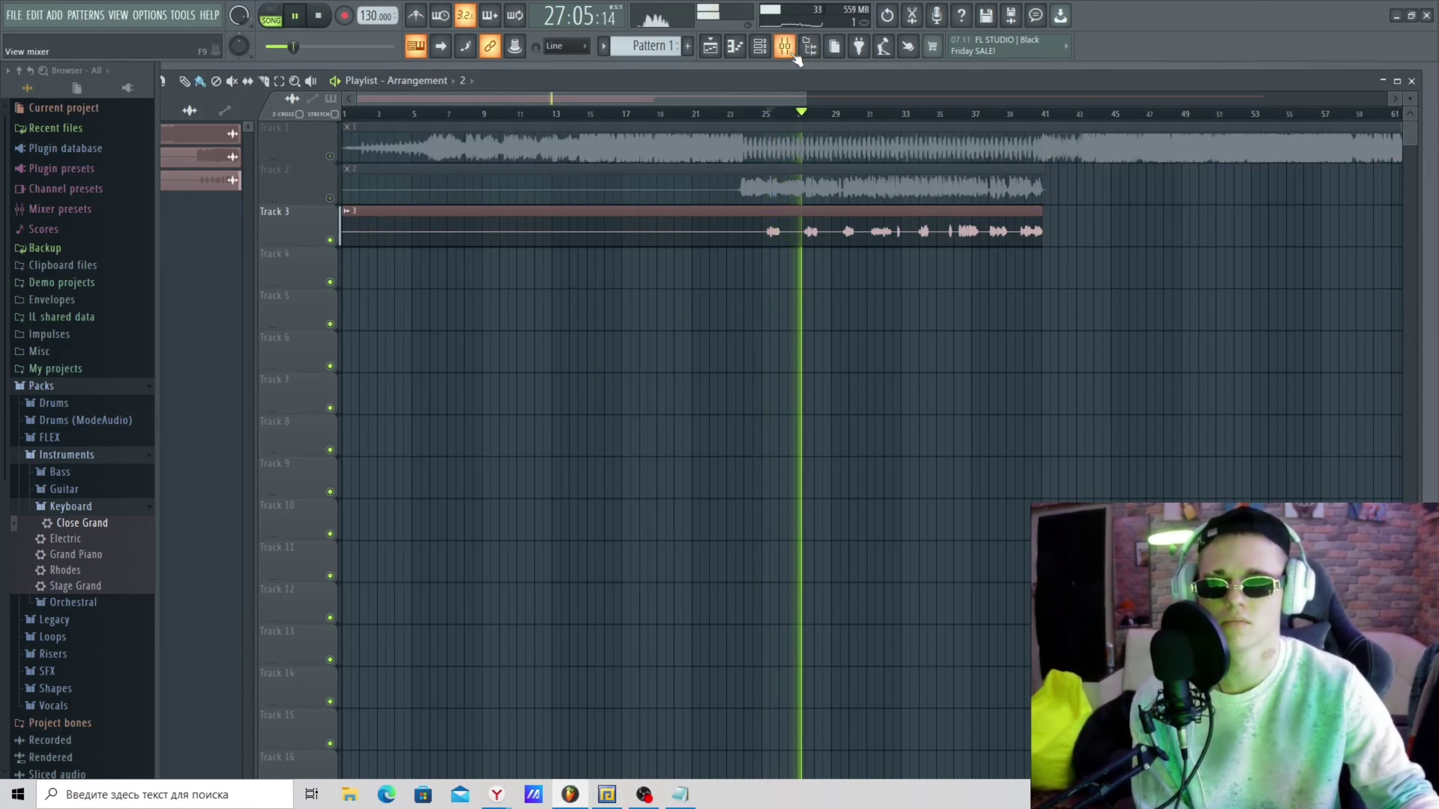
pyautogui.press('space')
pyautogui.click(792, 55)
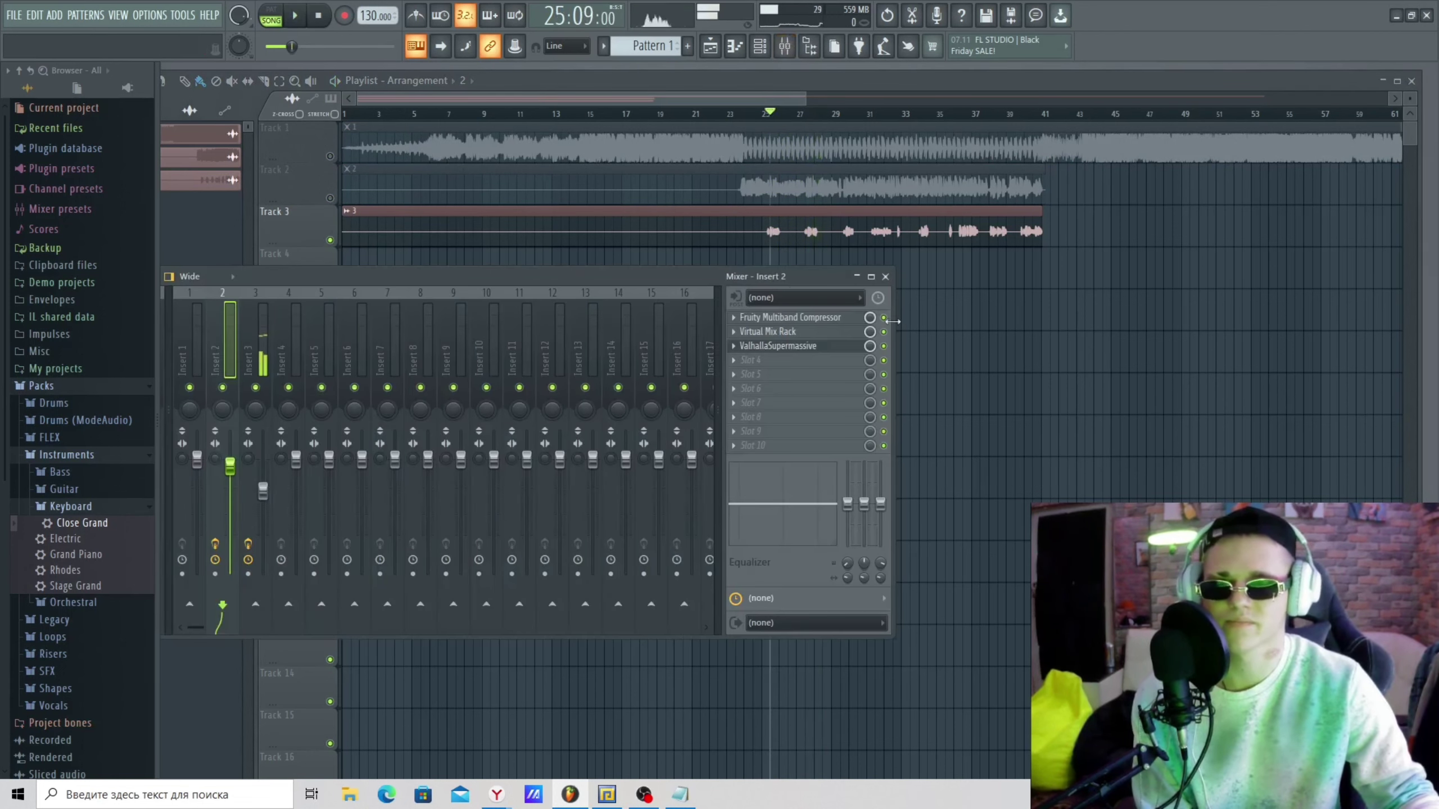
# Close the mixer, play all three tracks together with the lyrics open in Notepad, and switch to OBS.
pyautogui.click(885, 277)
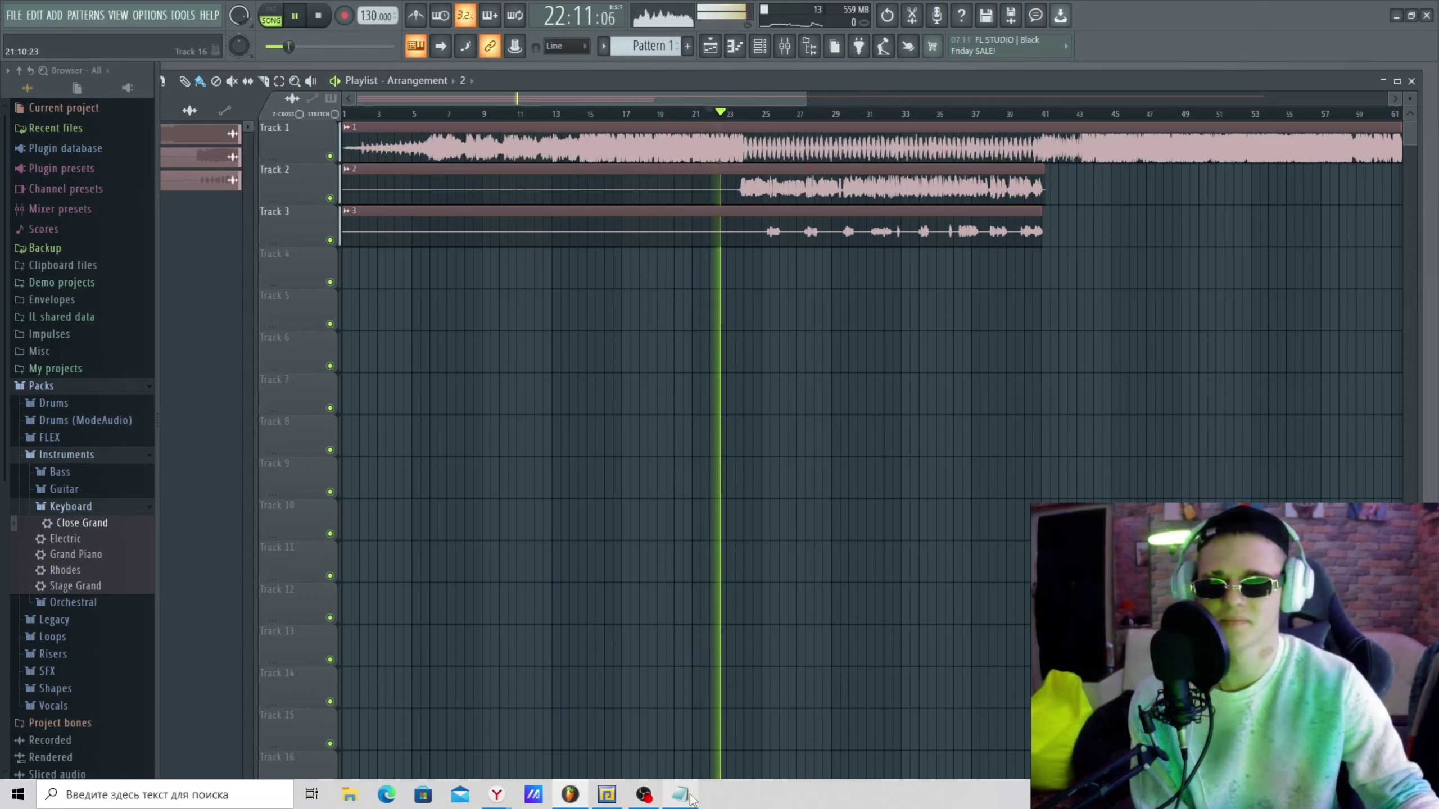
pyautogui.click(680, 794)
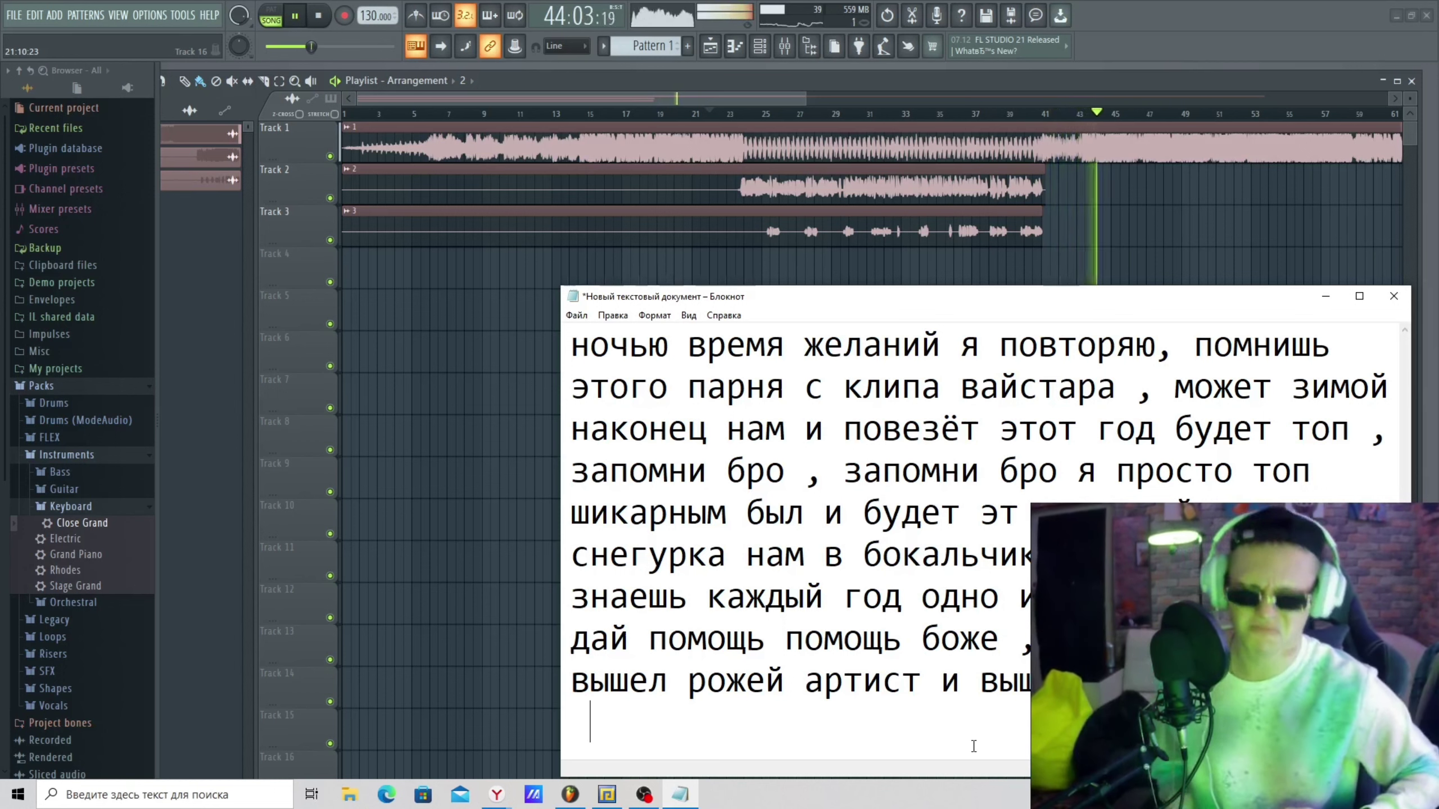
pyautogui.hotkey('alt', 'Tab')
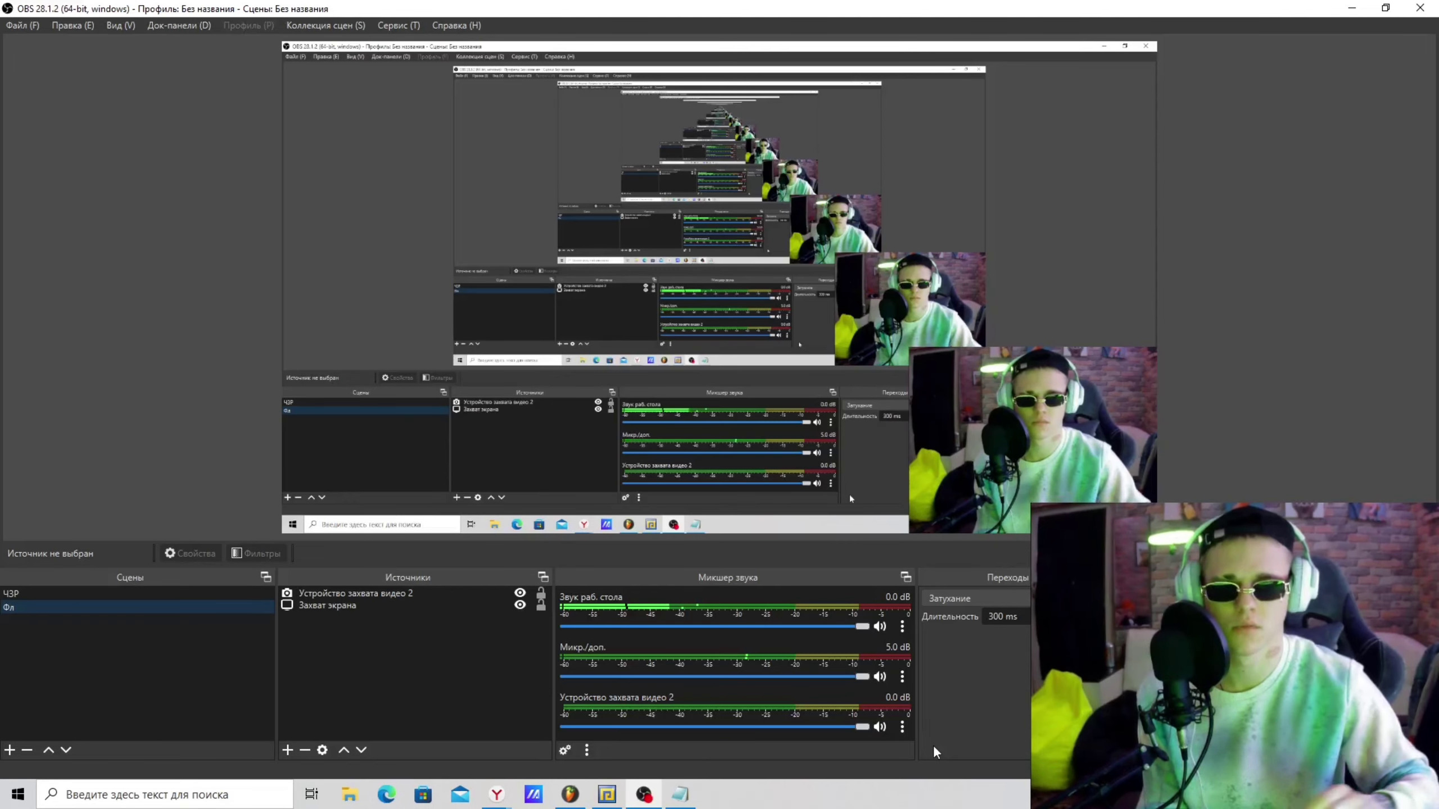